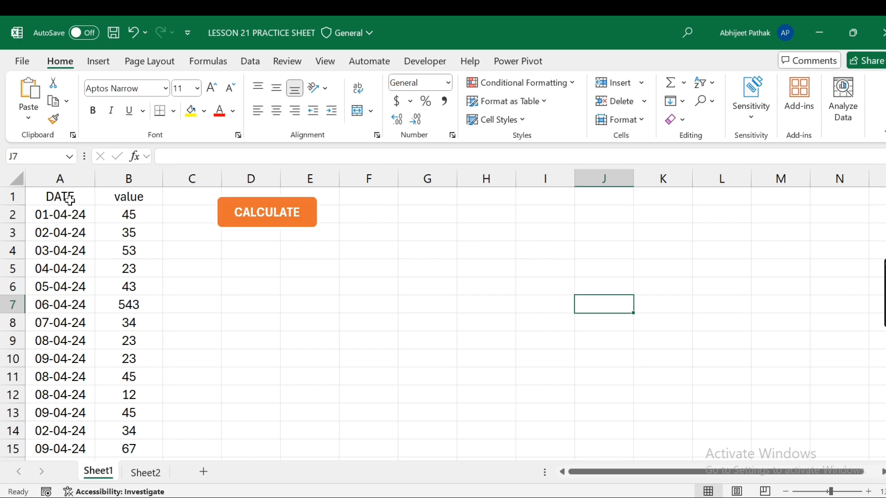
Review the data on Sheet1 and run the CALCULATE macro to add a total row below it.
scroll(125, 341, "down", 2)
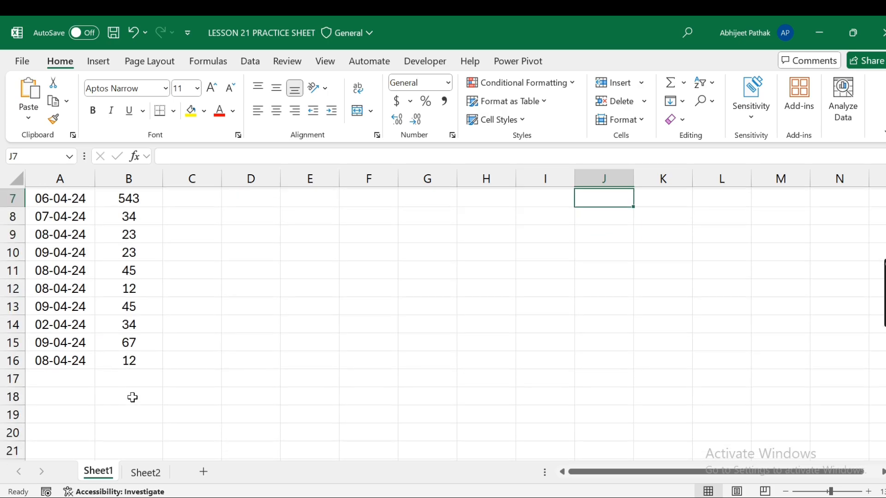
left_click(51, 375)
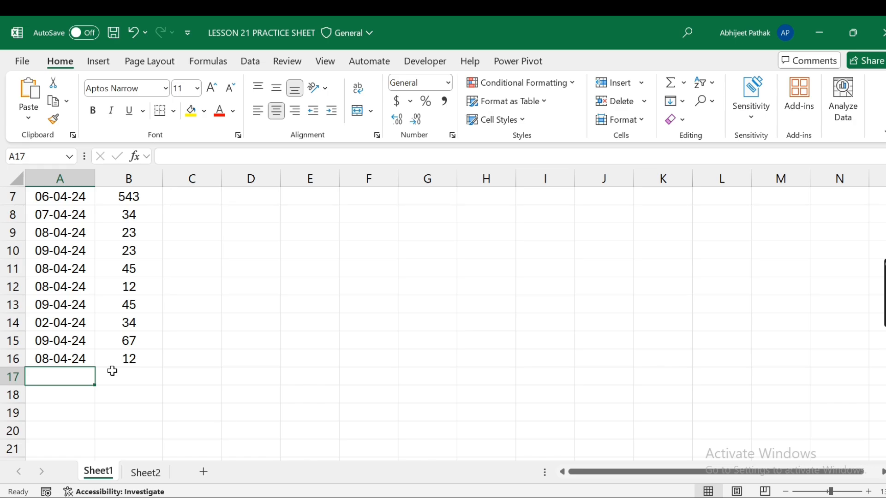
scroll(220, 325, "up", 2)
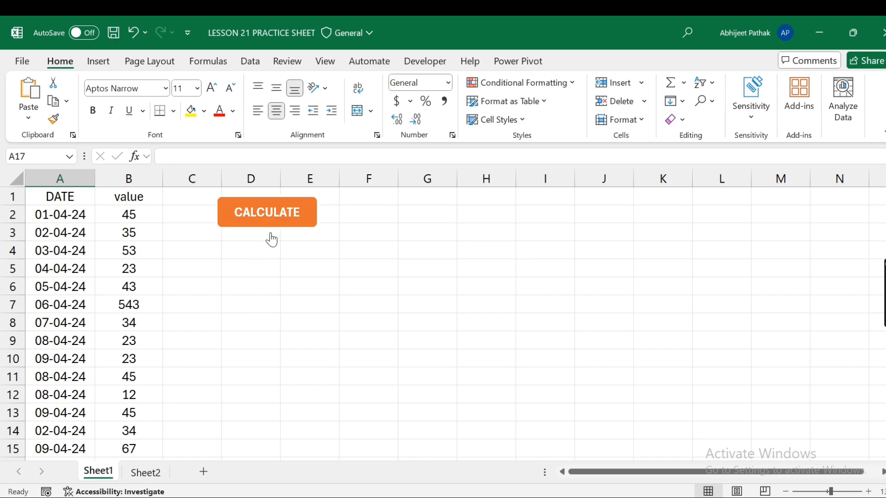
left_click(277, 217)
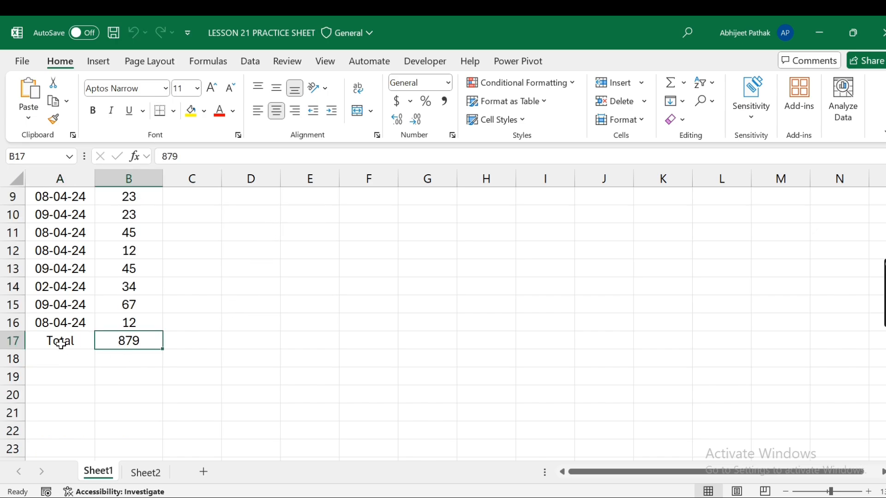
Clear the Total label and its value from A17:B17 on Sheet1.
left_click_drag(61, 343, 143, 342)
key("Delete")
left_click(142, 342)
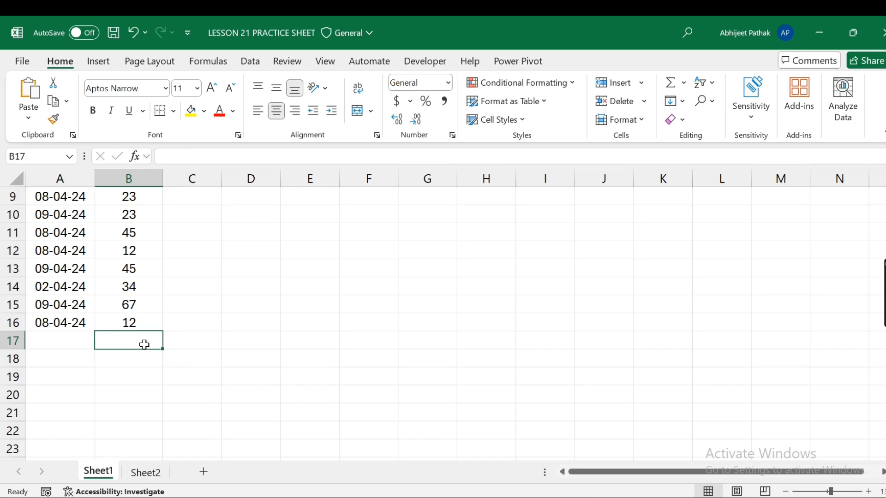
Copy the record in A15:B15 and paste it into row 17, directly below the last data row.
key("Left")
key("Up")
key("Up")
key("shift+Right")
key("ctrl+c")
key("Down")
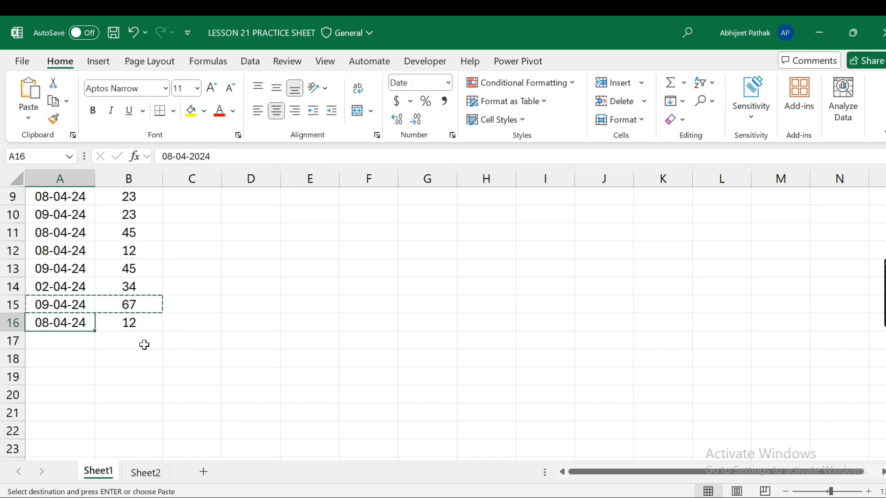
key("Down")
key("ctrl+v")
left_click(197, 320)
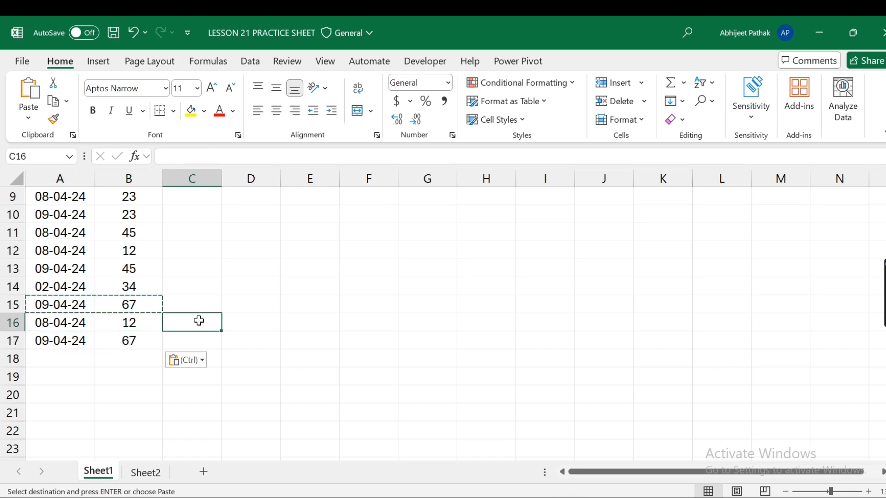
Run the CALCULATE macro to add a total row below the extended data, and select the Total label in A18.
scroll(245, 277, "up", 3)
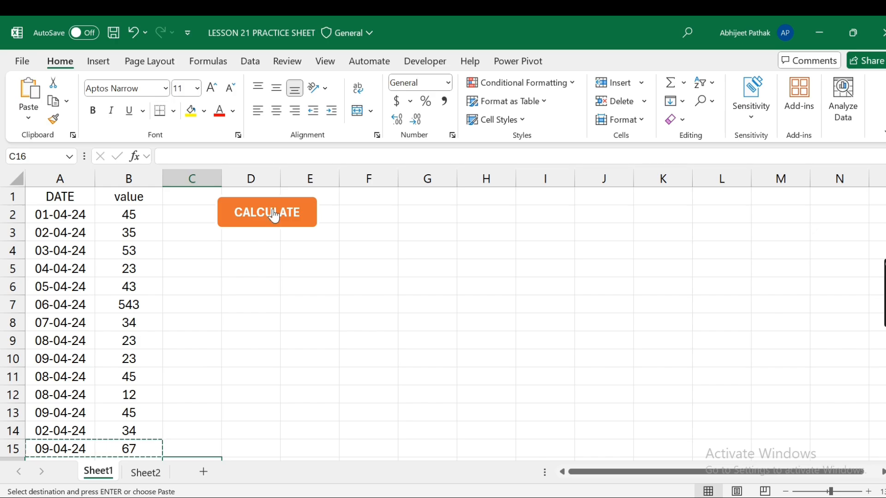
left_click(271, 209)
left_click(70, 341)
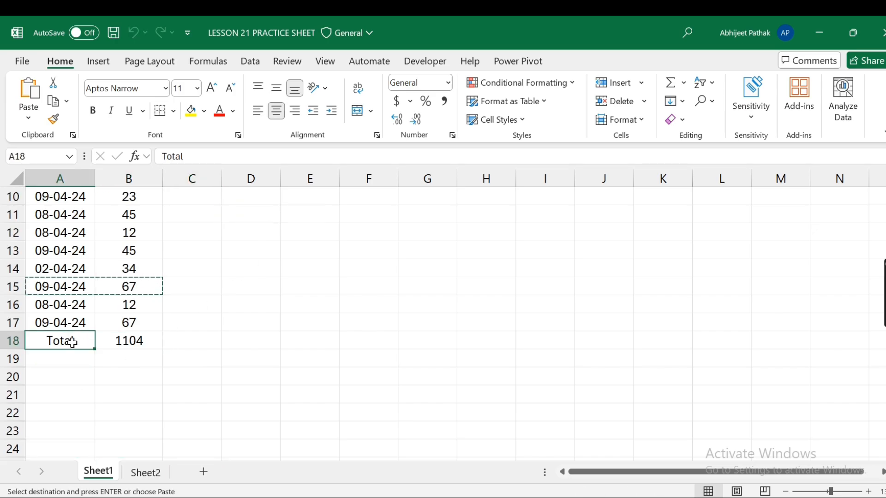
Run the CALCULATE macro again with the total row already in place, and dismiss its message.
scroll(237, 285, "up", 3)
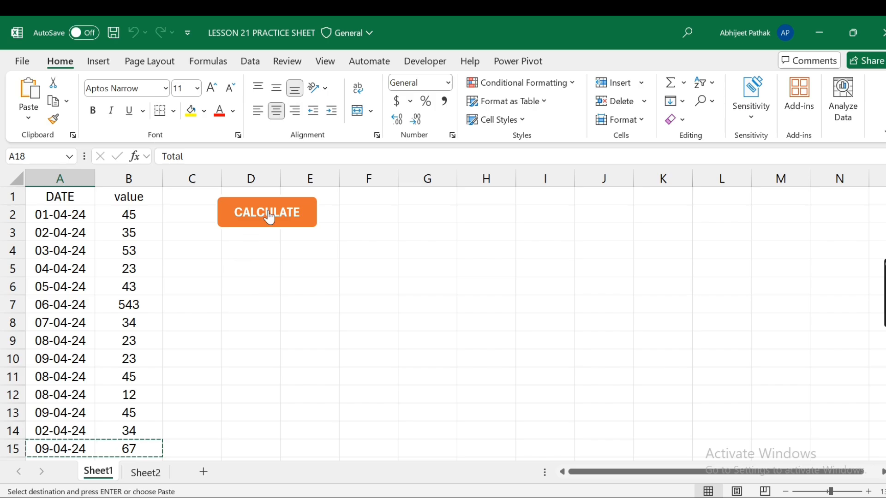
scroll(229, 317, "down", 2)
scroll(233, 290, "up", 2)
left_click(271, 218)
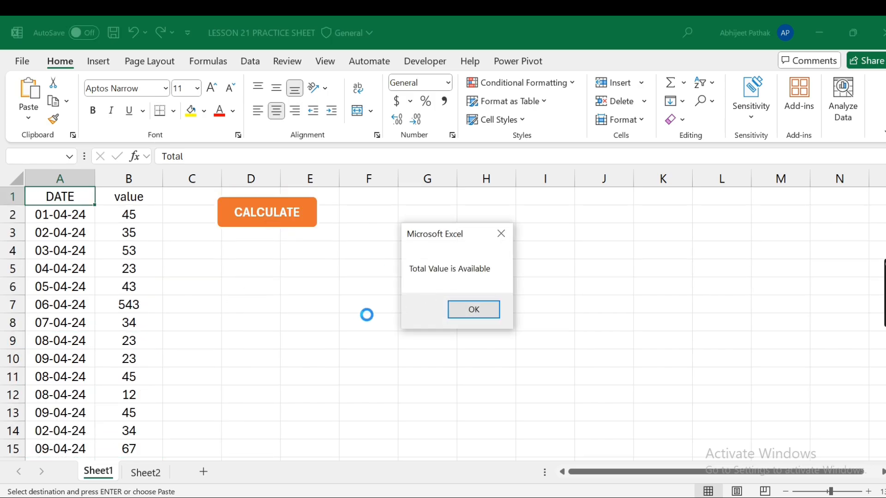
left_click(472, 310)
Clear the total row in A18:B18 and regenerate it with the CALCULATE macro.
scroll(122, 392, "down", 3)
left_click_drag(69, 341, 131, 340)
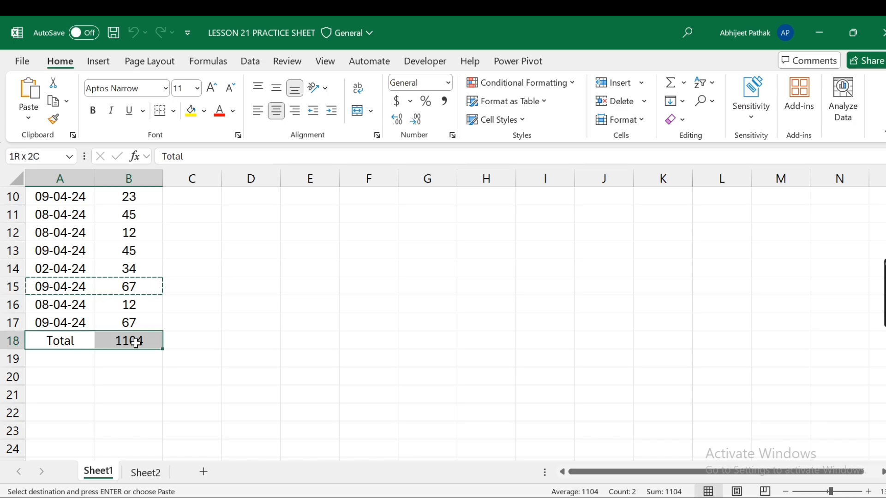
key("Delete")
left_click(196, 325)
scroll(261, 290, "up", 3)
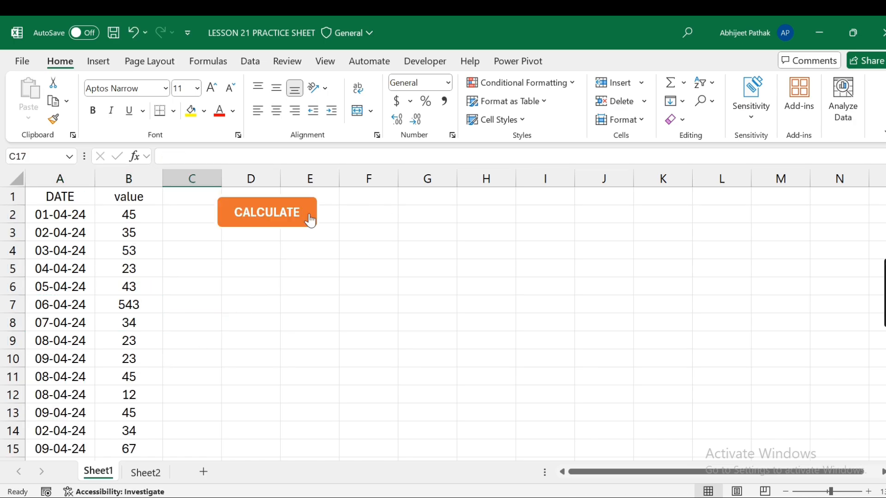
left_click(275, 210)
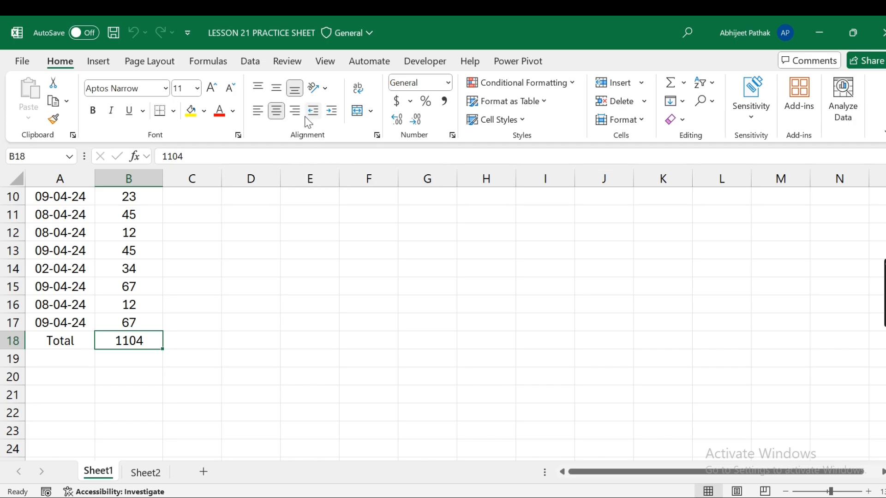
Review the total_dynamic macro code in the VBA editor and close the editor.
key("alt+F11")
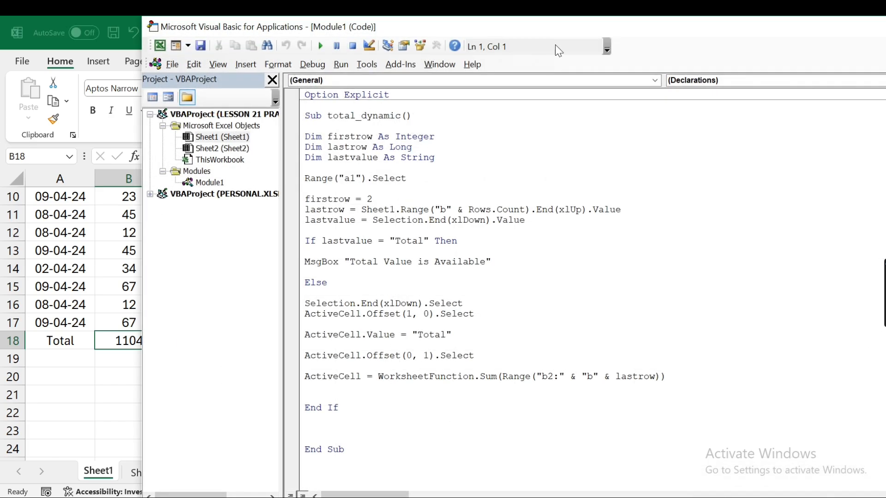
left_click_drag(708, 27, 474, 70)
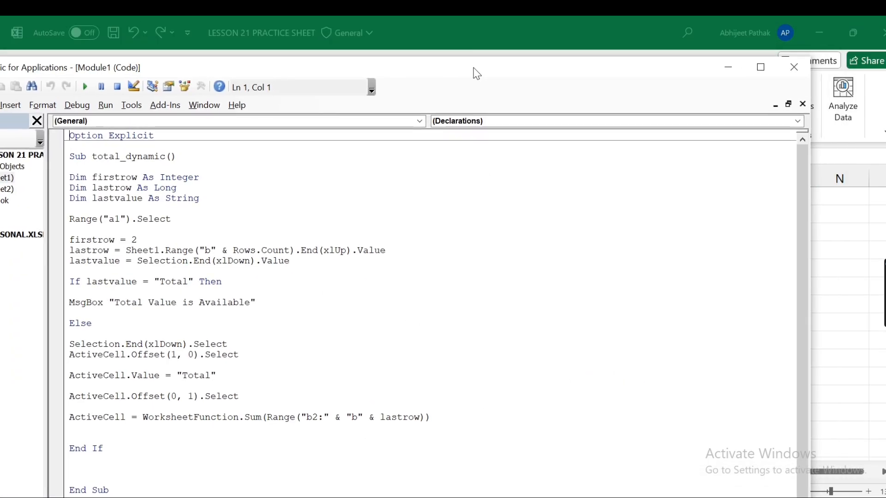
left_click(795, 70)
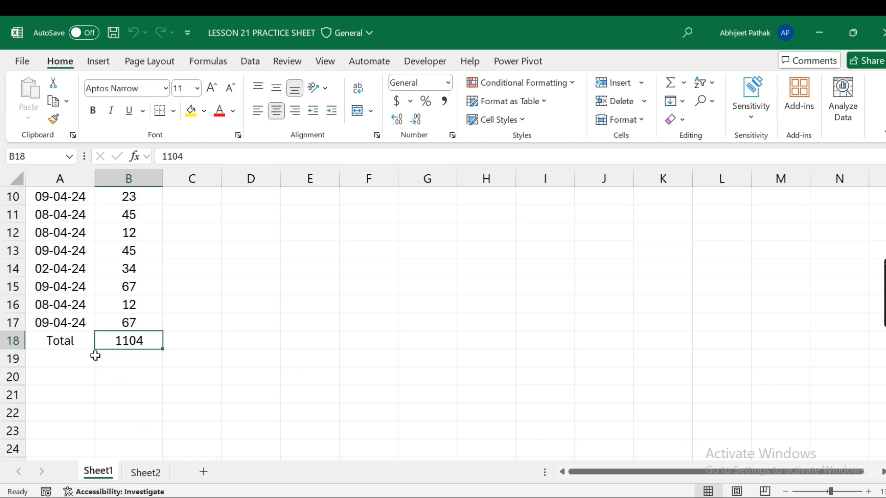
Clear the macro-generated total row from A18:B18 on Sheet1.
left_click_drag(69, 344, 131, 340)
key("Delete")
left_click(203, 319)
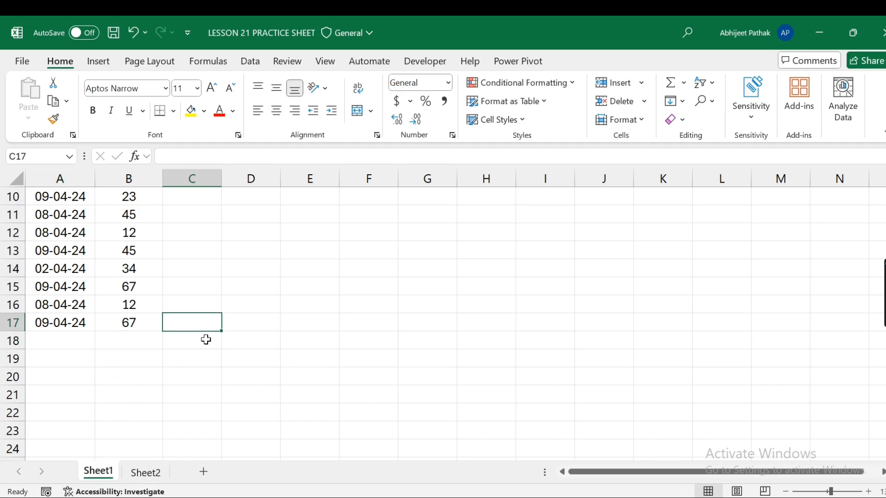
Check the total row at the end of the table on Sheet2 and return to Sheet1.
left_click(146, 472)
scroll(290, 368, "down", 3)
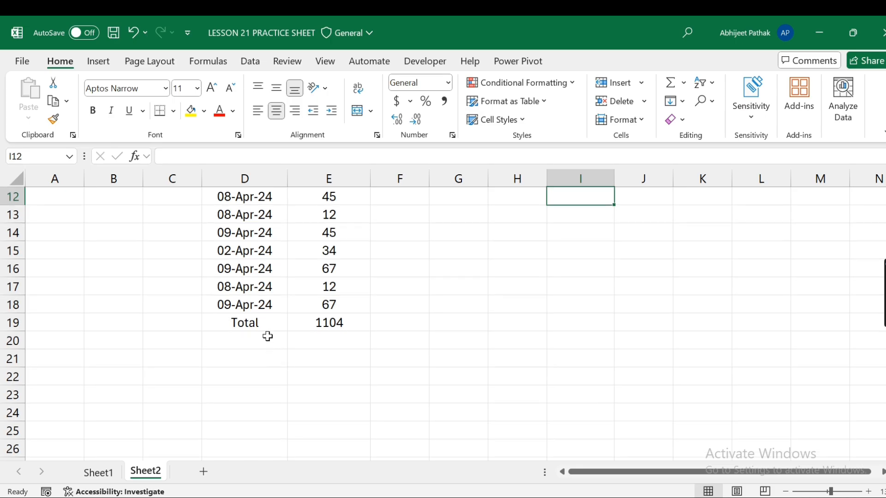
left_click(96, 473)
Copy the two records in A15:B16 and paste them into A18:B19 on Sheet1.
left_click_drag(60, 287, 123, 303)
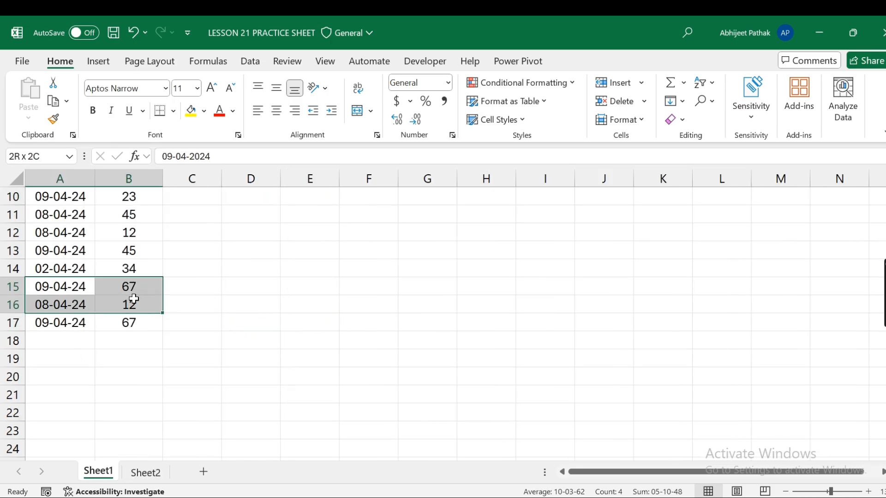
key("ctrl+c")
left_click(56, 341)
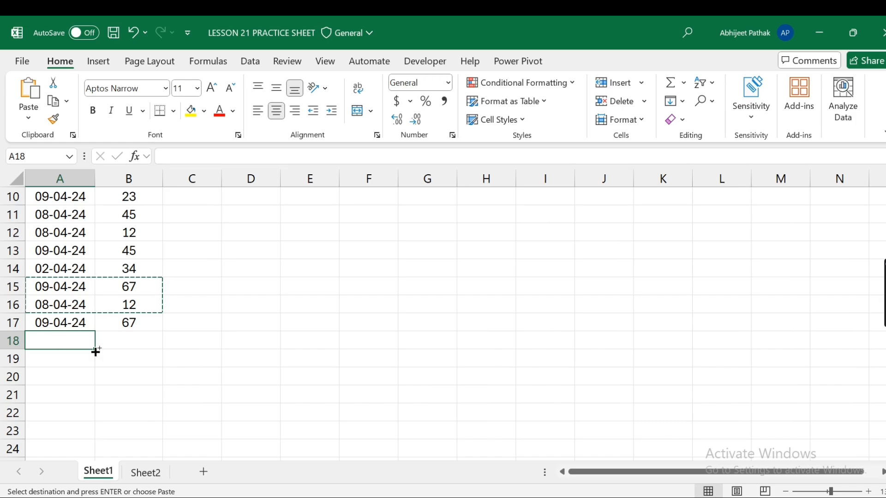
key("ctrl+v")
left_click(190, 339)
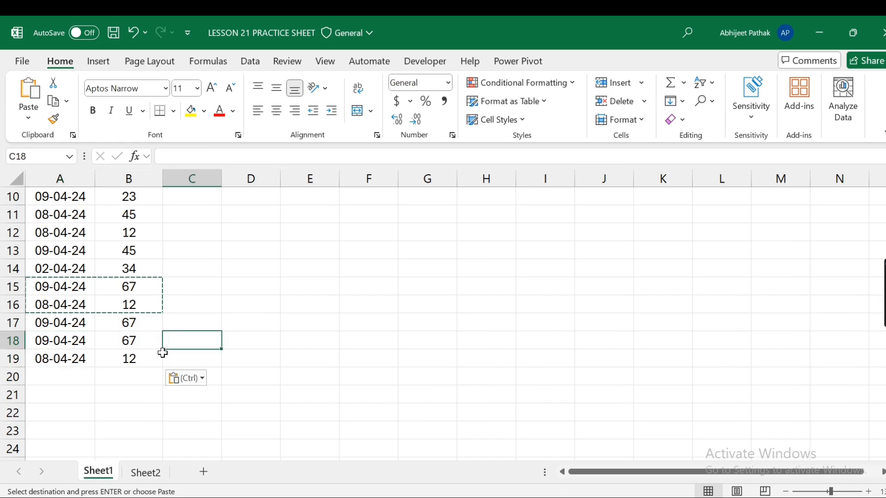
Compare the table and total row on Sheet2 with the newly added records on Sheet1.
left_click(148, 472)
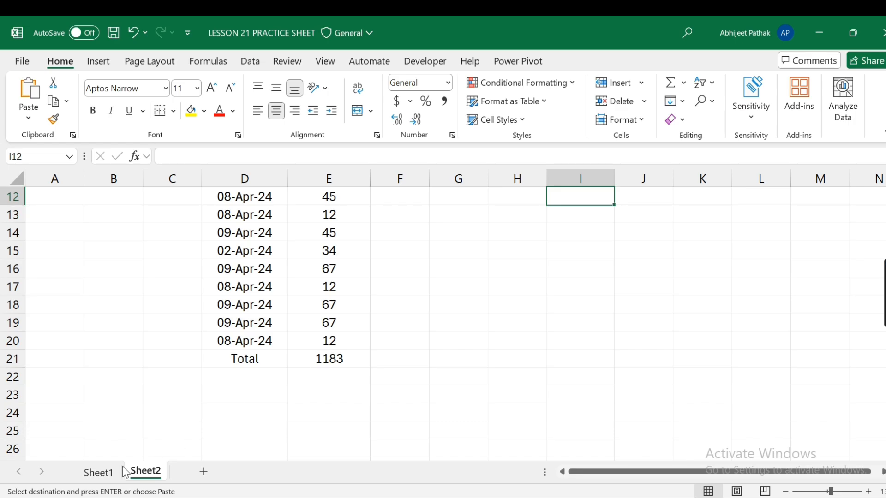
left_click(101, 471)
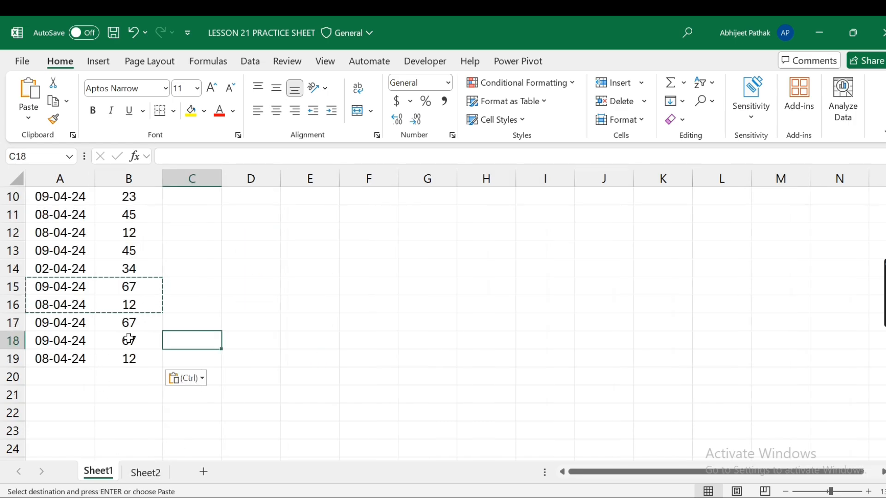
left_click(147, 472)
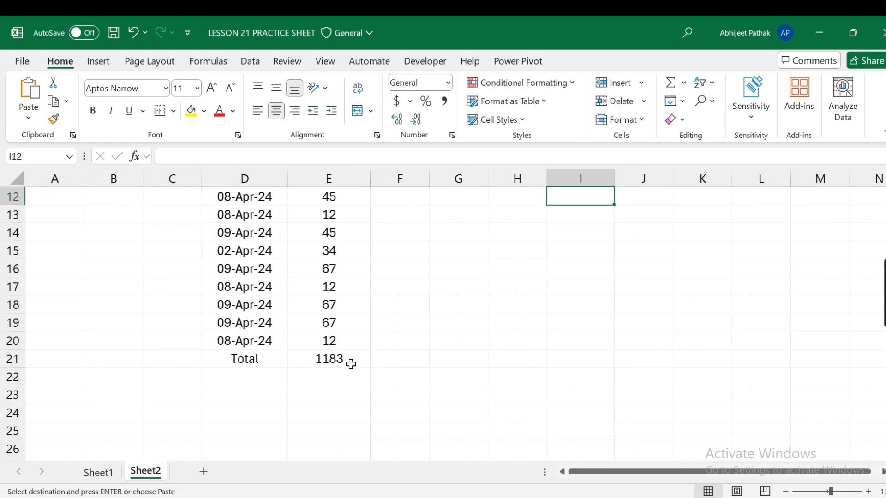
scroll(297, 358, "up", 4)
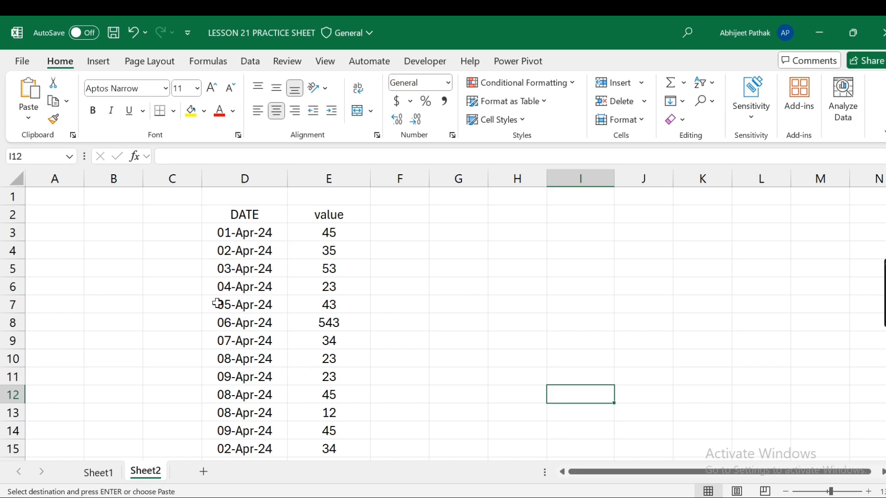
scroll(223, 319, "down", 2)
scroll(192, 426, "up", 2)
left_click_drag(245, 178, 323, 178)
right_click(326, 178)
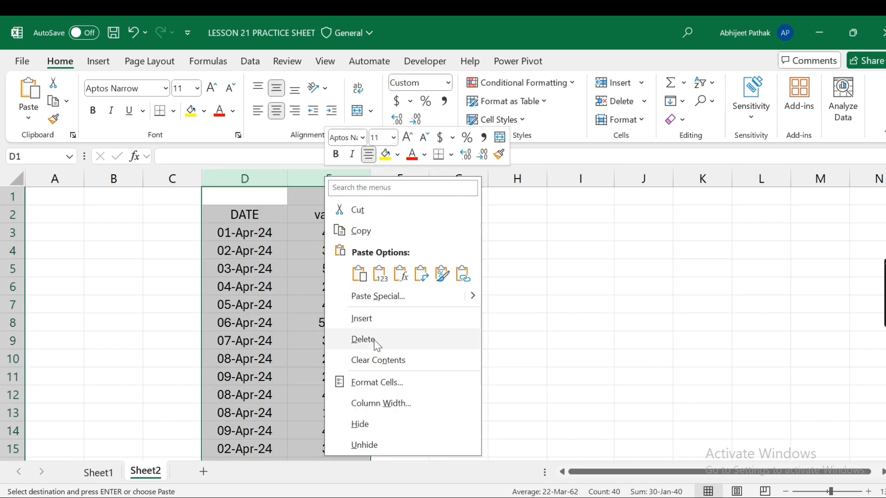
key("Escape")
left_click_drag(51, 196, 571, 194)
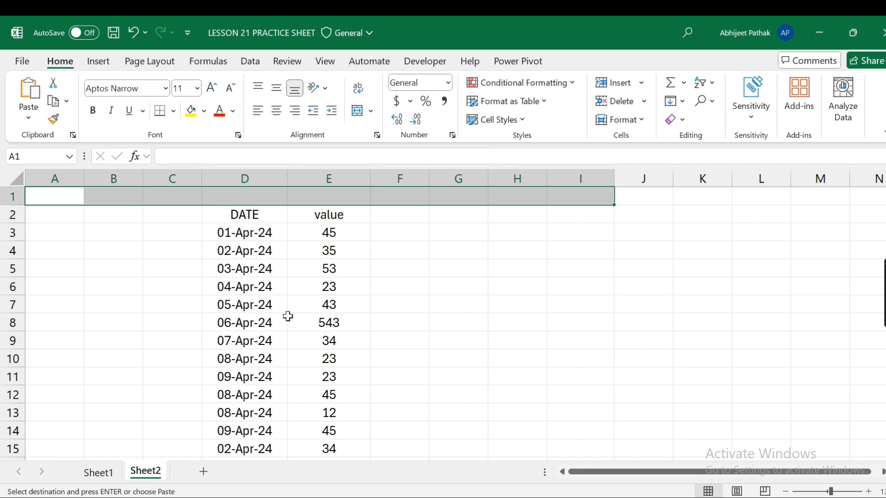
scroll(589, 351, "down", 3)
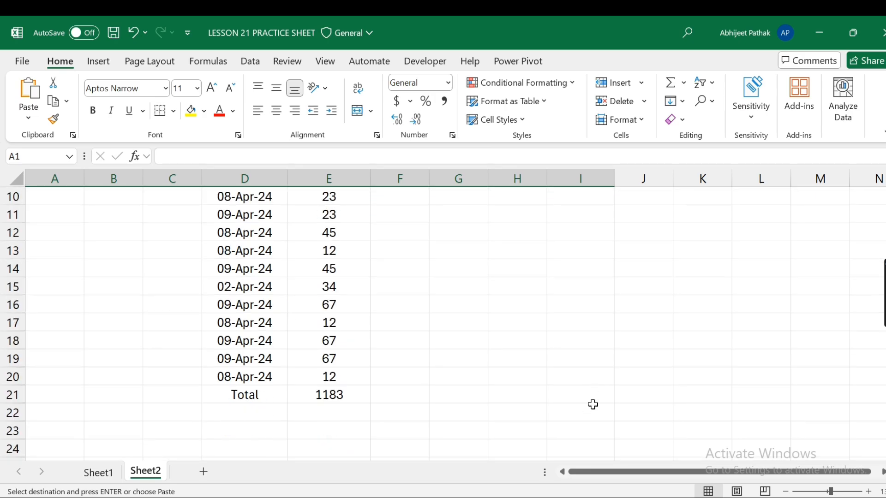
scroll(353, 369, "up", 3)
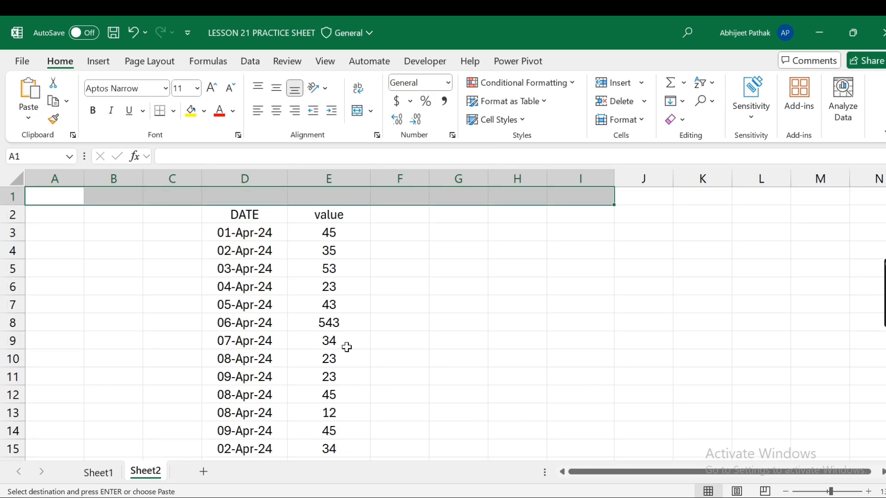
Delete columns D and E, which hold the date and value table, from Sheet2.
left_click_drag(245, 178, 330, 178)
right_click(330, 178)
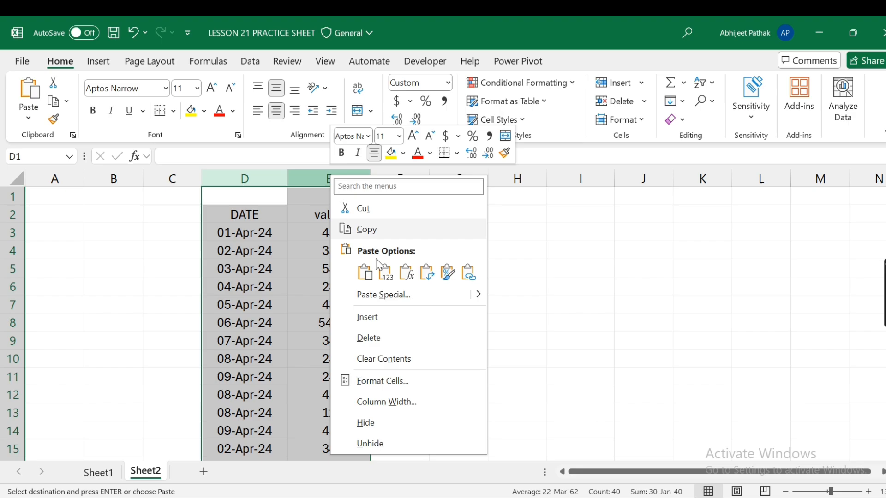
left_click(389, 338)
left_click(222, 208)
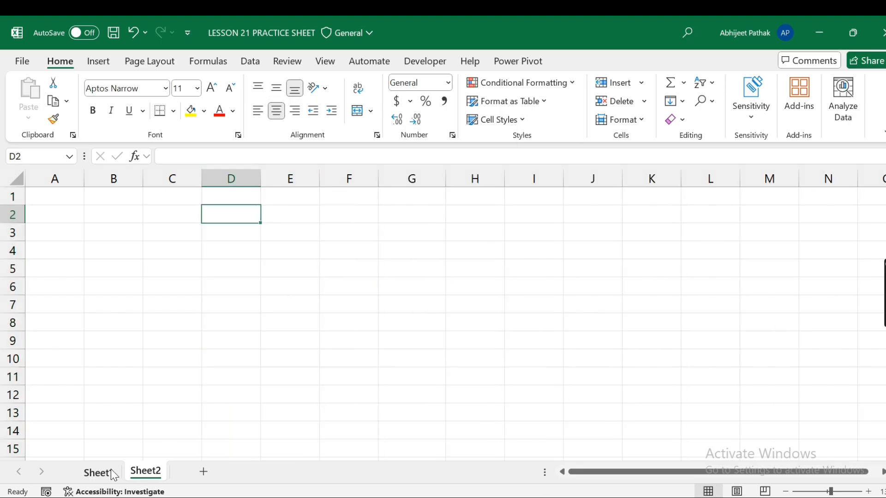
Review the source data and the empty row below it on Sheet1, and select cell A1 on Sheet2.
left_click(100, 471)
left_click(55, 376)
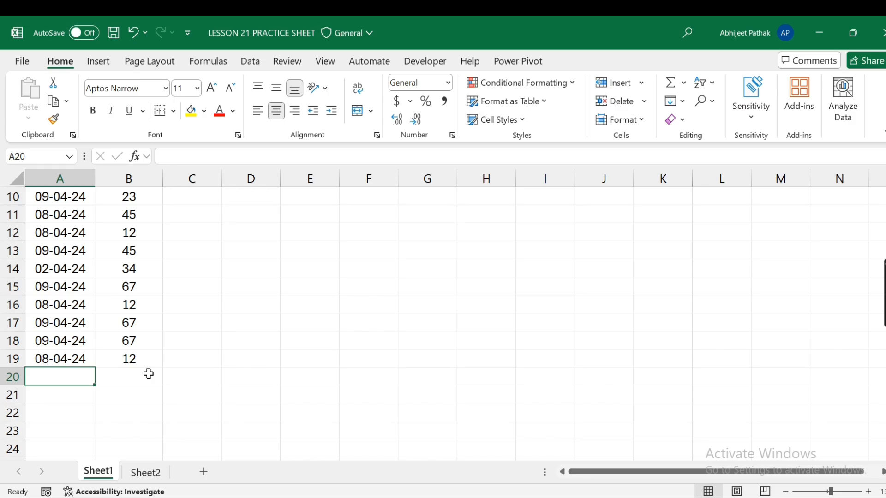
scroll(155, 377, "up", 3)
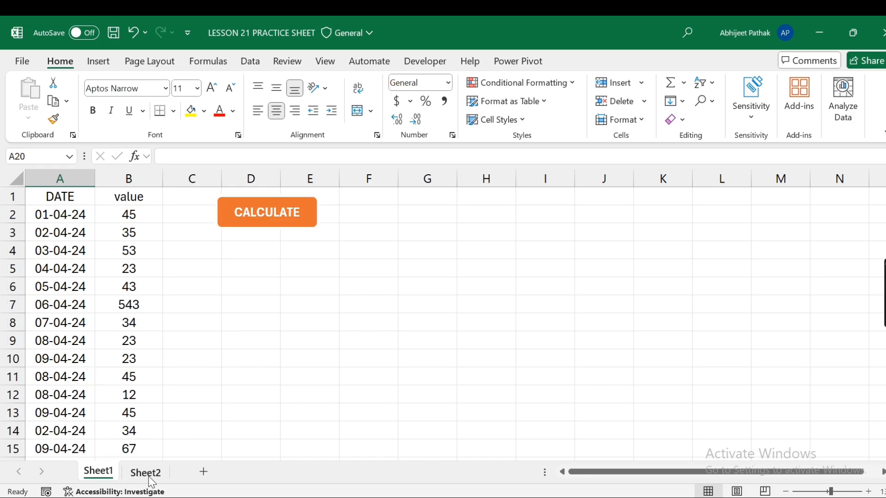
left_click(145, 471)
left_click(69, 196)
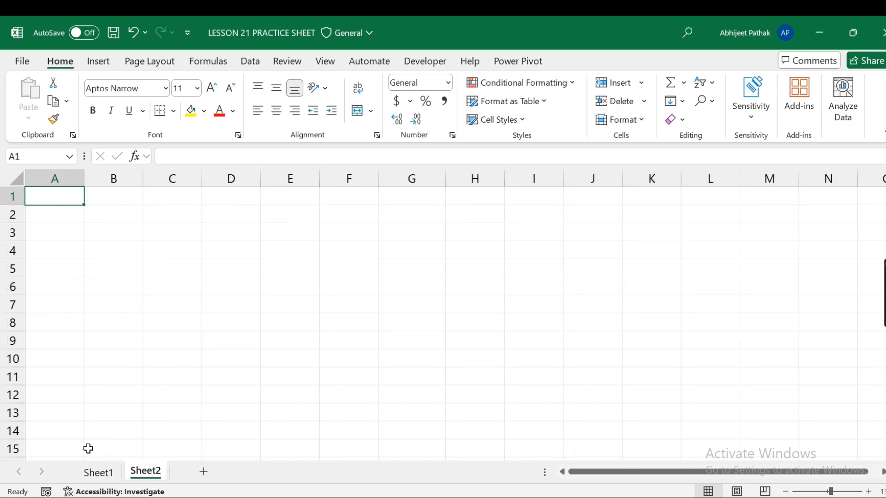
Try a LET formula in Sheet2 cell A1 that names a as an OFFSET from Sheet1!A1 with 0 rows and 0 columns.
left_click(98, 471)
scroll(73, 414, "down", 4)
left_click(144, 471)
type("=LE")
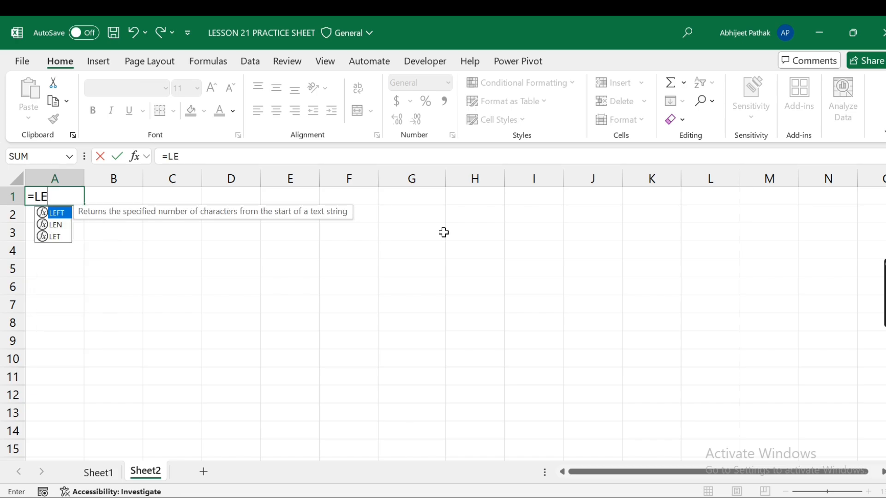
key("Escape")
type("=LET(")
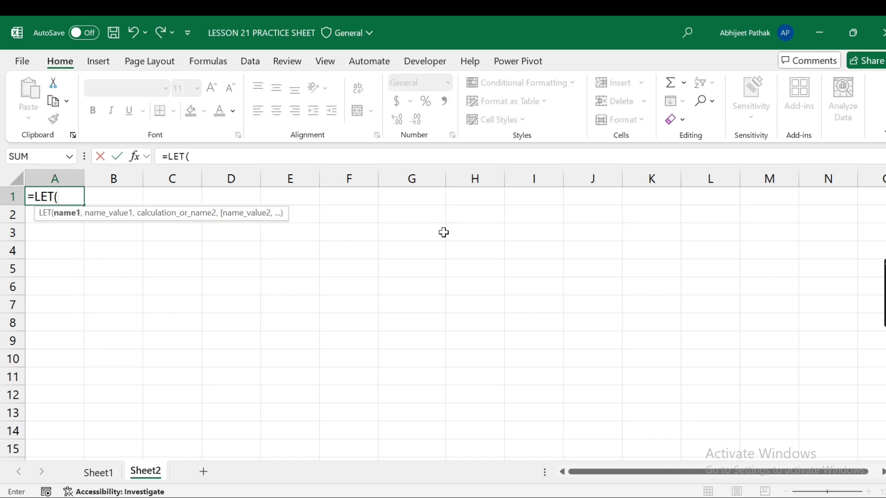
type("A,")
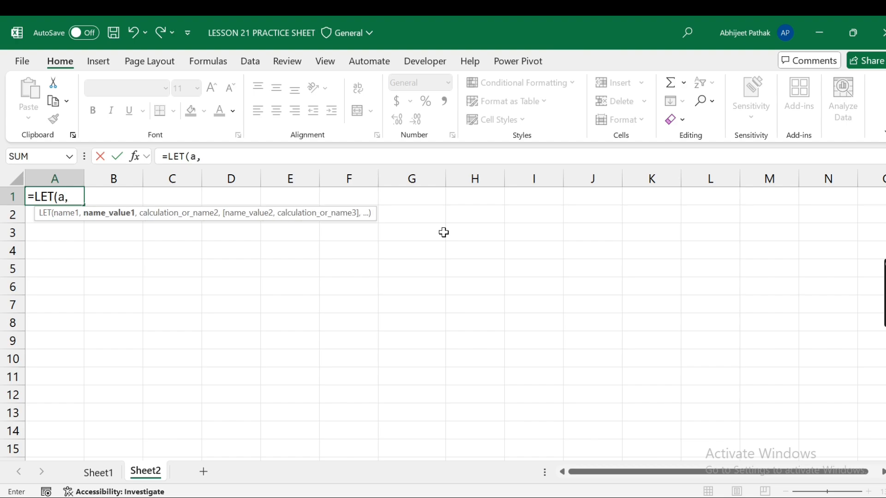
type("off")
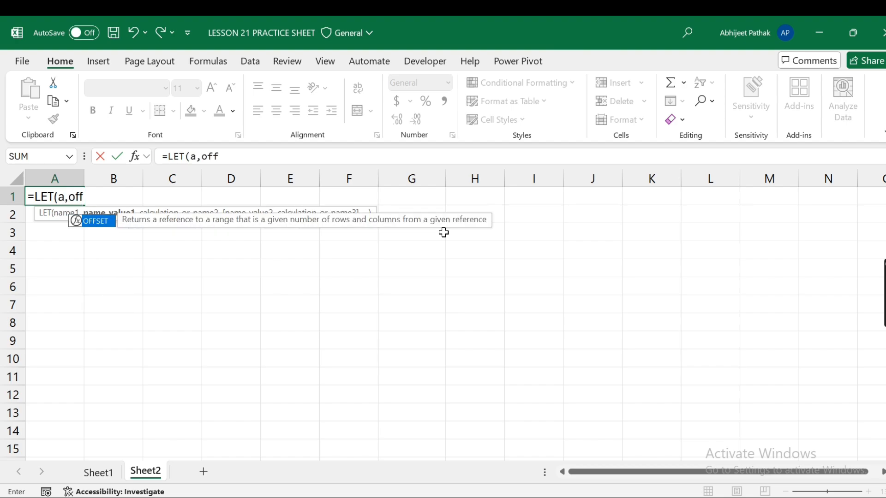
key("Tab")
left_click(98, 472)
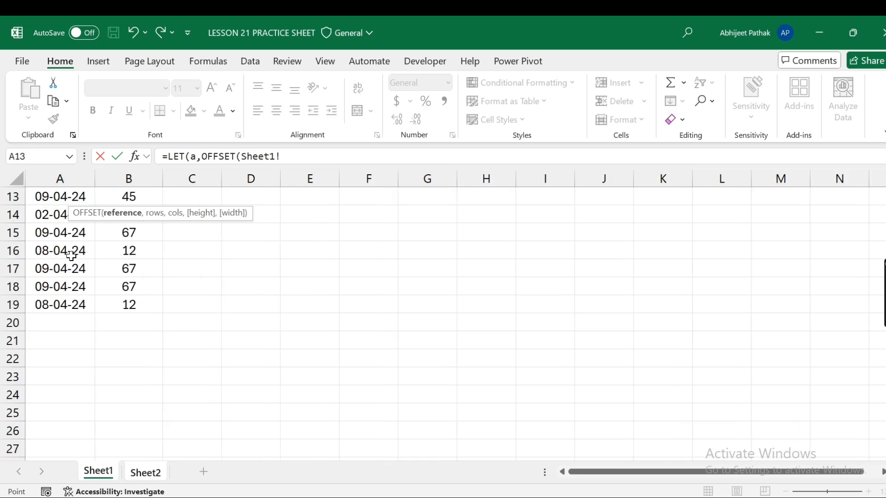
scroll(72, 239, "up", 4)
left_click(57, 197)
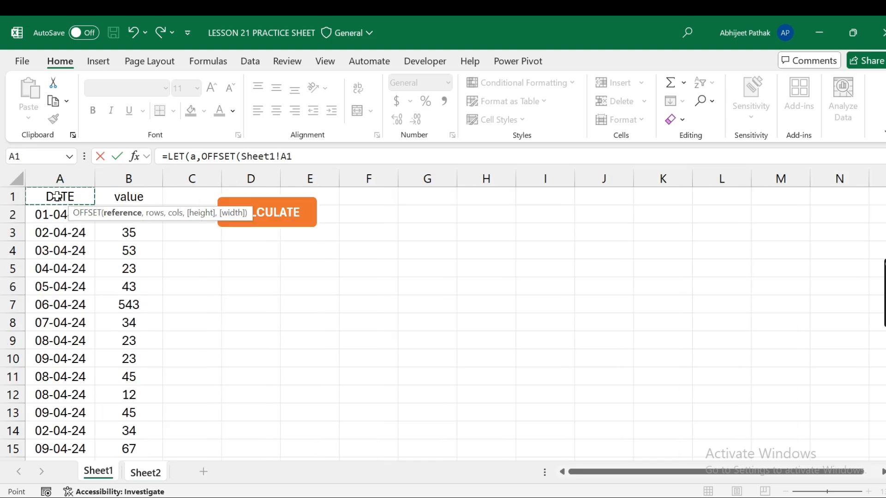
type(",")
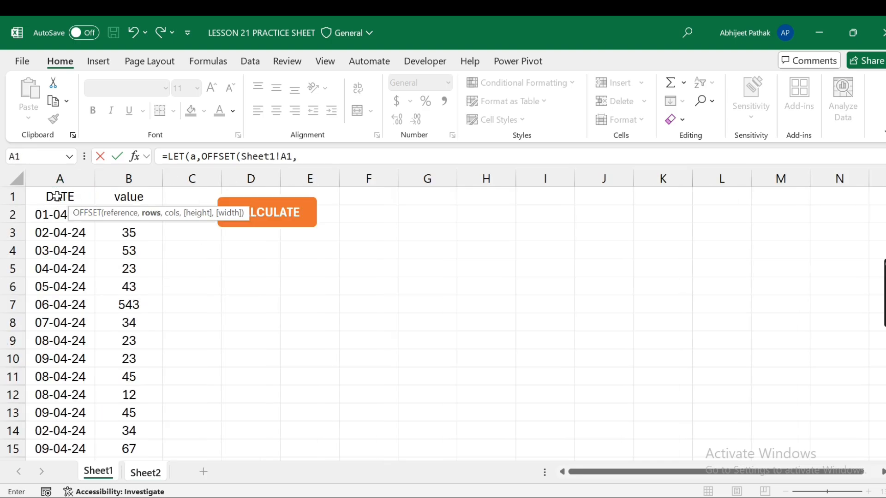
type("0,0,")
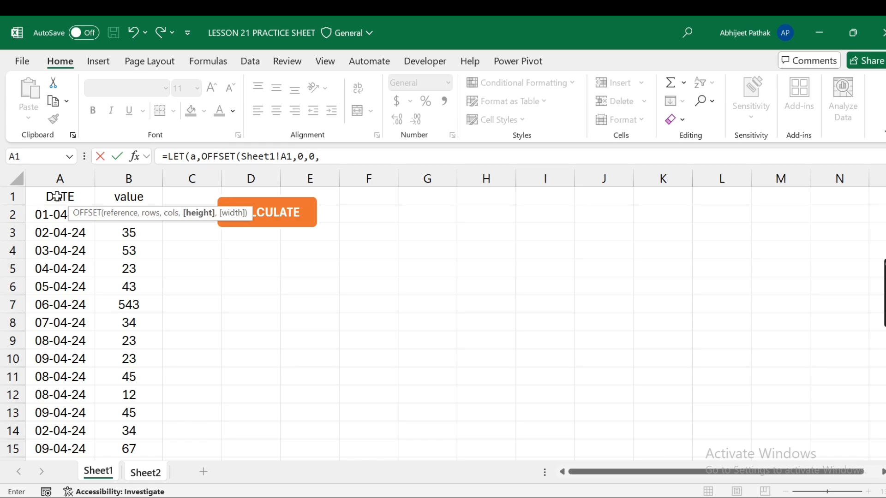
Try to complete the LET formula's OFFSET with COUNTA of Sheet1 column A as height and COUNTA of Sheet1 row 1 as width.
type("counta")
key("Tab")
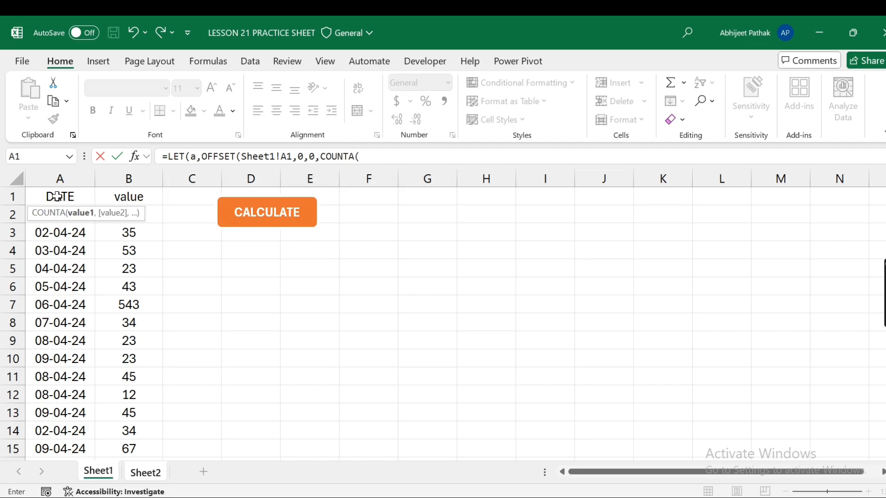
left_click(60, 173)
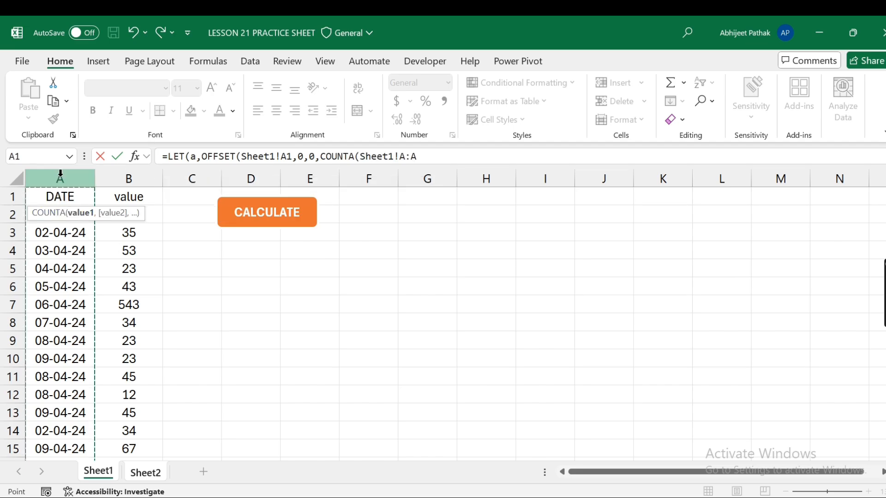
type("),")
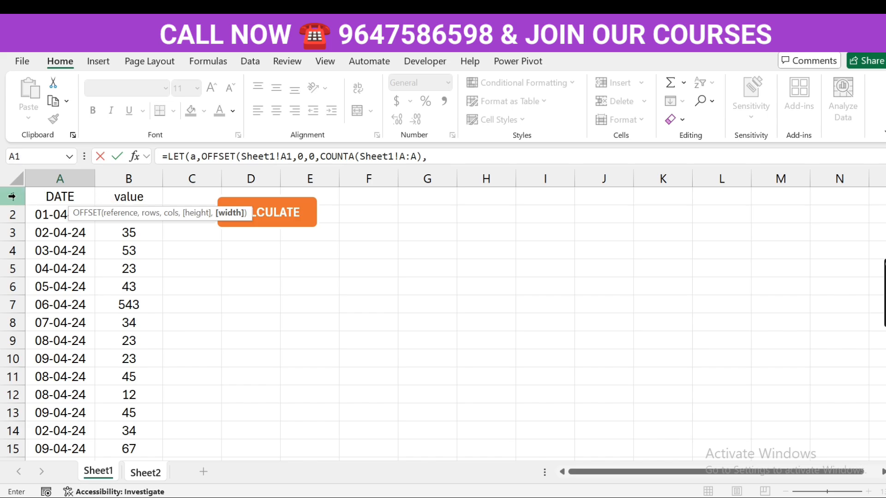
type("counta")
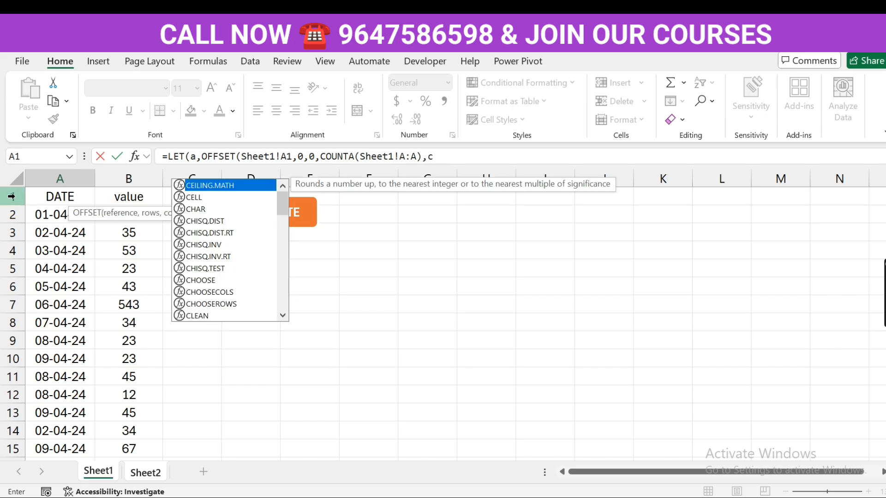
key("Tab")
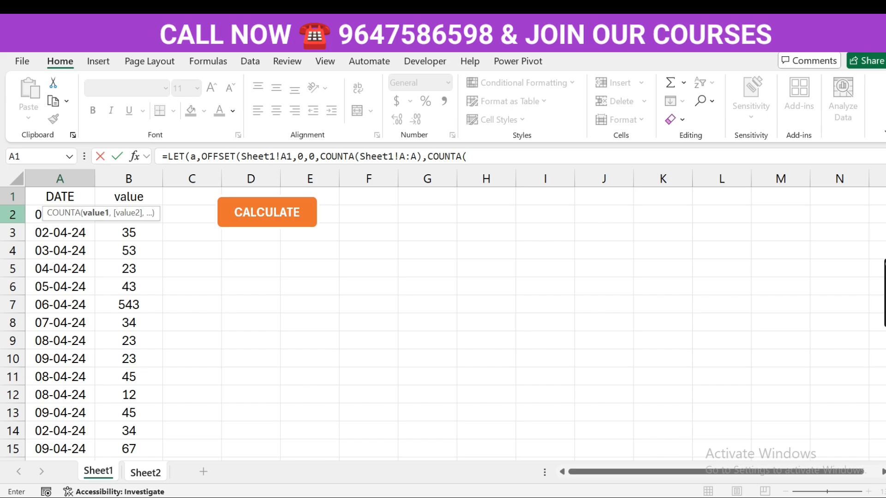
left_click(10, 197)
type(")")
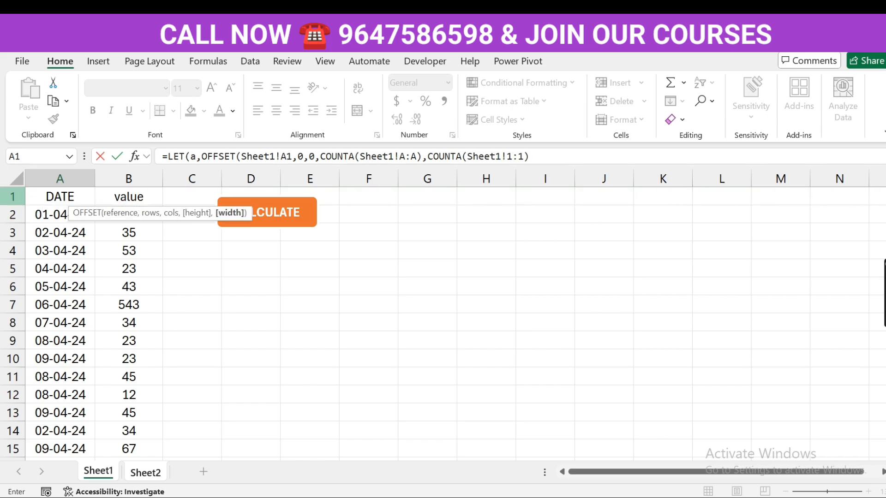
type(")")
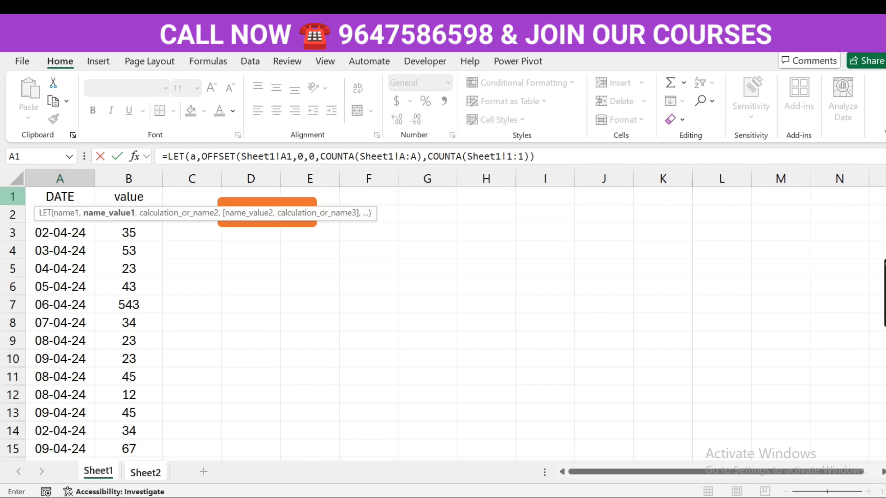
key("Return")
key("Return")
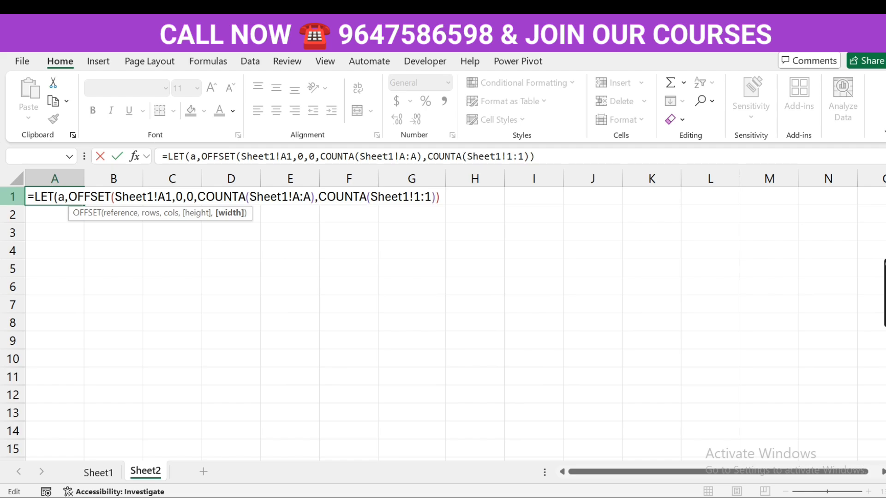
Remove the LET formula's leading equals sign, select its OFFSET part, and abandon the entry in A1.
left_click(164, 157)
key("Delete")
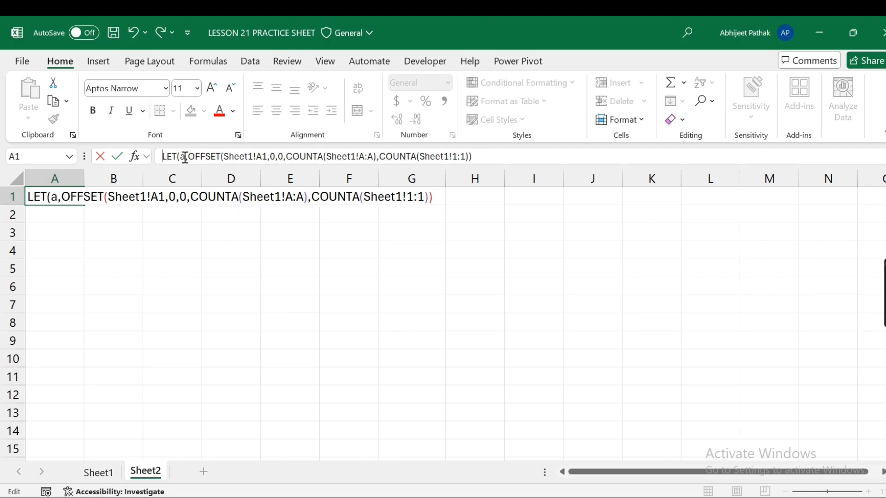
left_click_drag(190, 156, 481, 158)
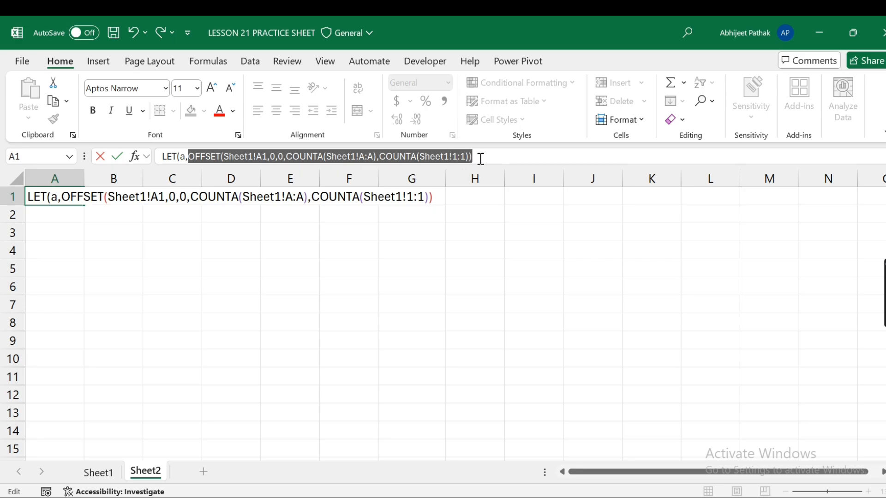
key("Escape")
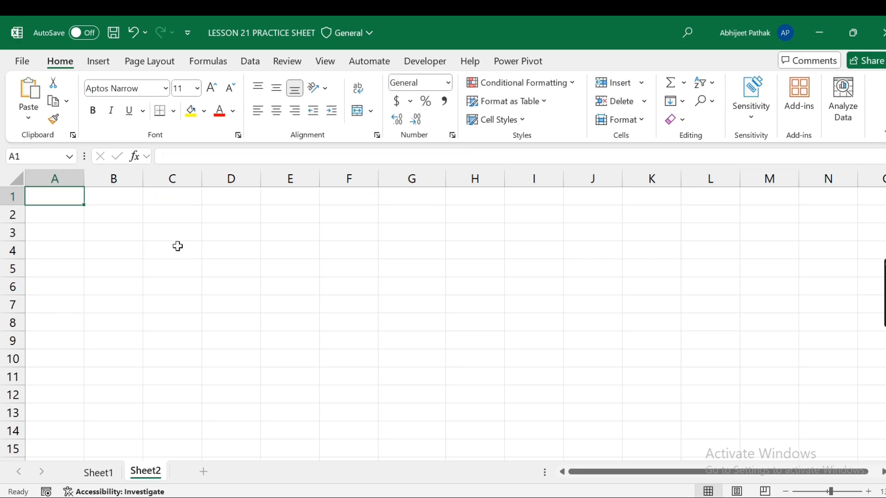
Undo the deletion of columns D and E on Sheet2, clear their contents instead, and return to cell A1.
key("ctrl+z")
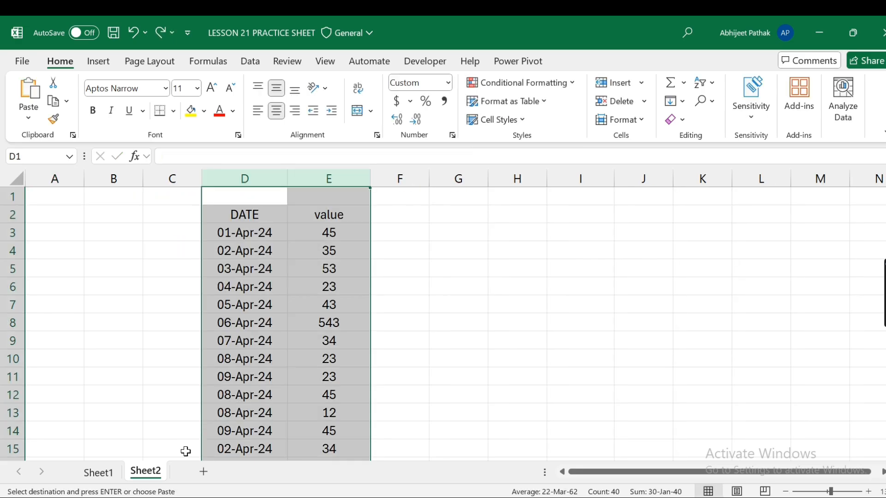
key("Delete")
key("Left")
key("Left")
key("Left")
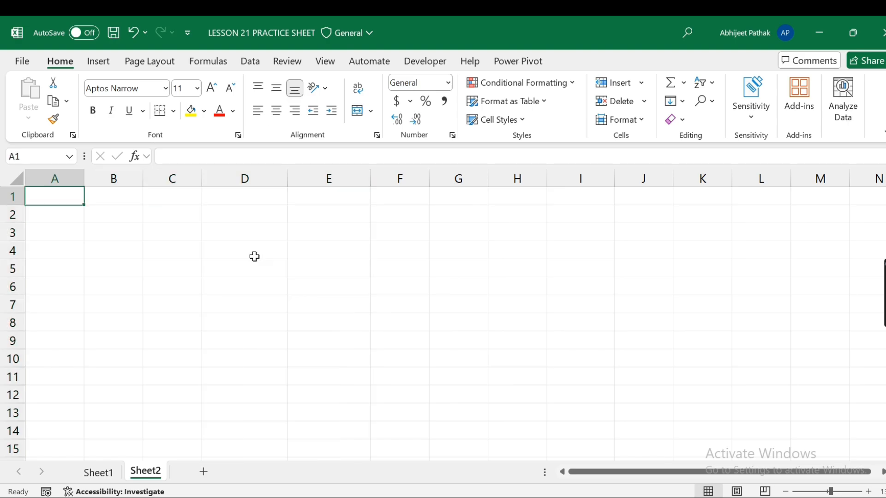
Start an OFFSET formula in Sheet2 cell B2 that references Sheet1!A1 with 0 rows and 0 columns.
key("Right")
key("Right")
key("Down")
key("Left")
type("=of")
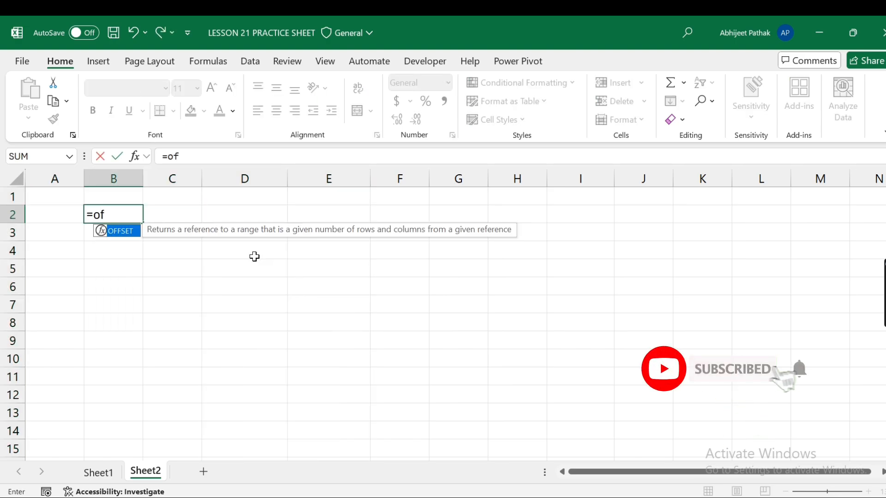
key("Tab")
left_click(98, 472)
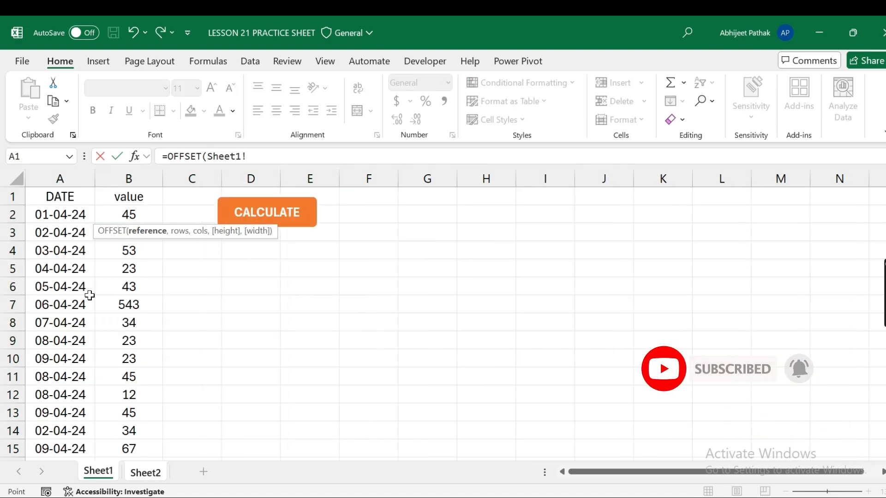
left_click(64, 193)
type(",")
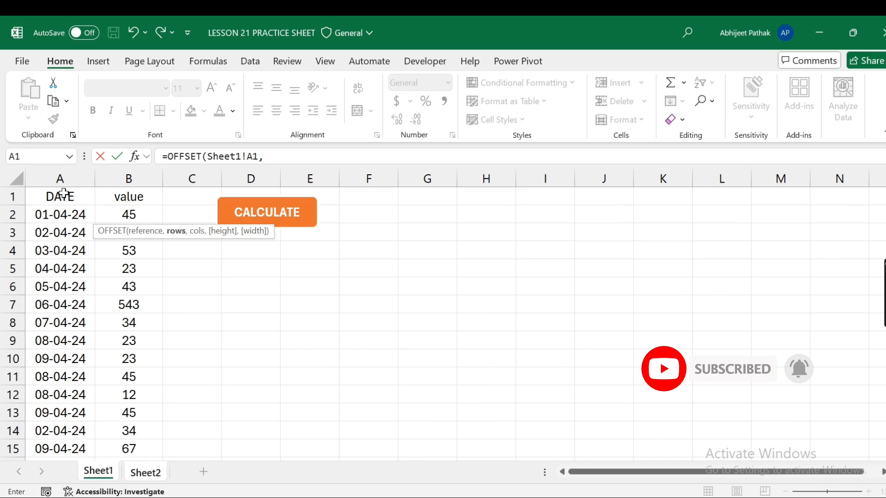
type("0,0,")
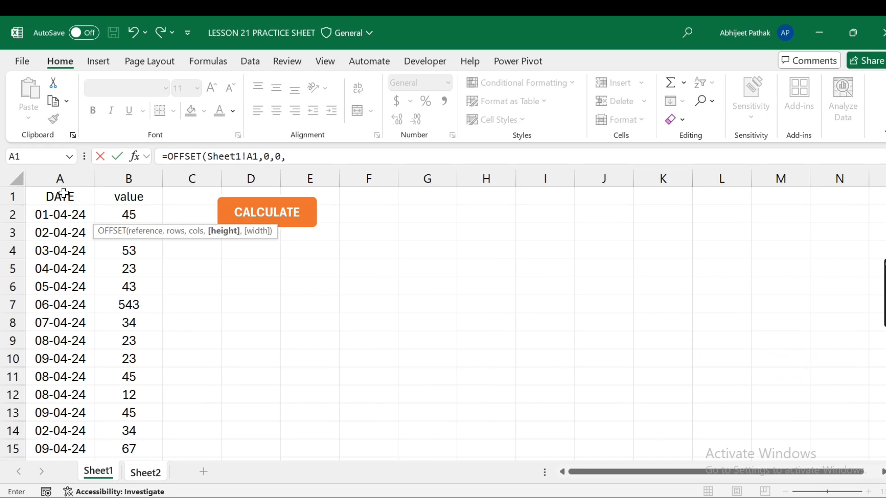
Use COUNTA of Sheet1 column A as the OFFSET height, checking how far the records extend.
type("counta")
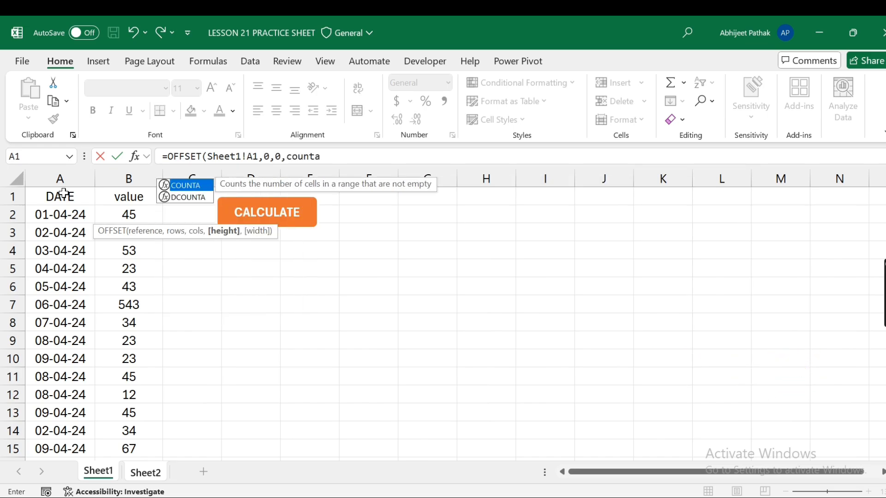
key("Tab")
left_click(60, 178)
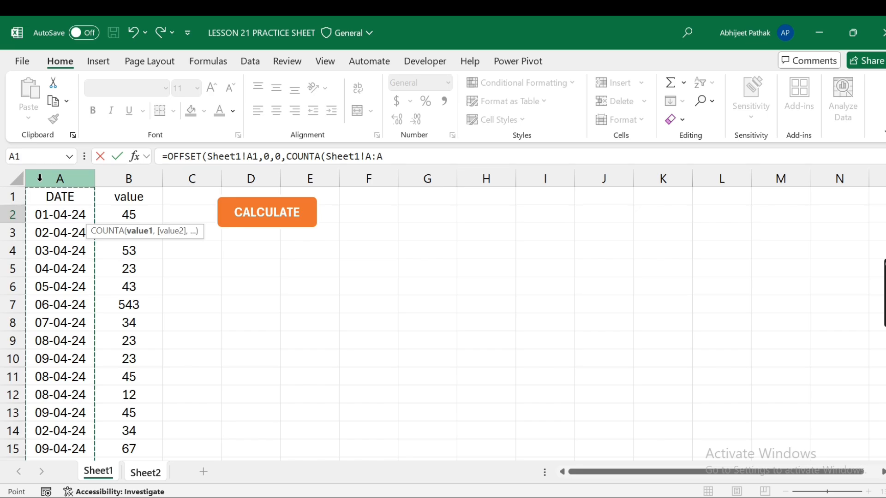
scroll(107, 374, "down", 3)
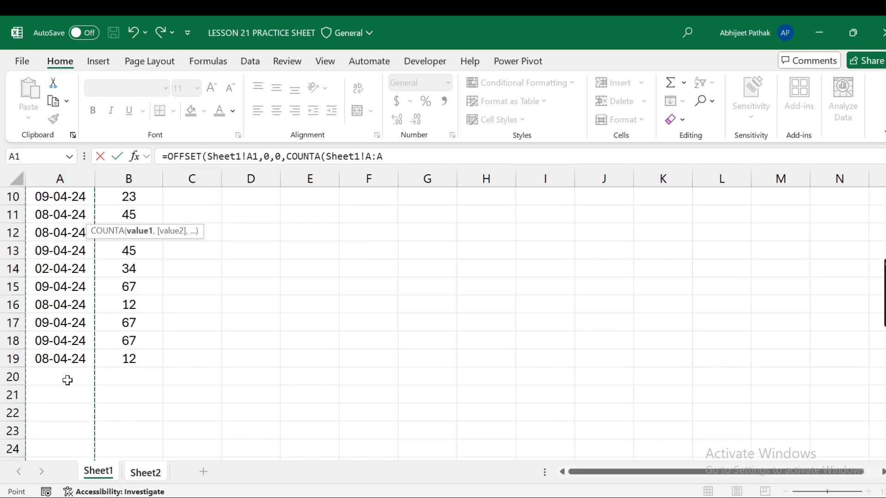
scroll(68, 379, "up", 3)
scroll(73, 392, "down", 3)
scroll(65, 382, "up", 3)
Use COUNTA of Sheet1 row 1 as the OFFSET width and enter the completed formula.
type("),c")
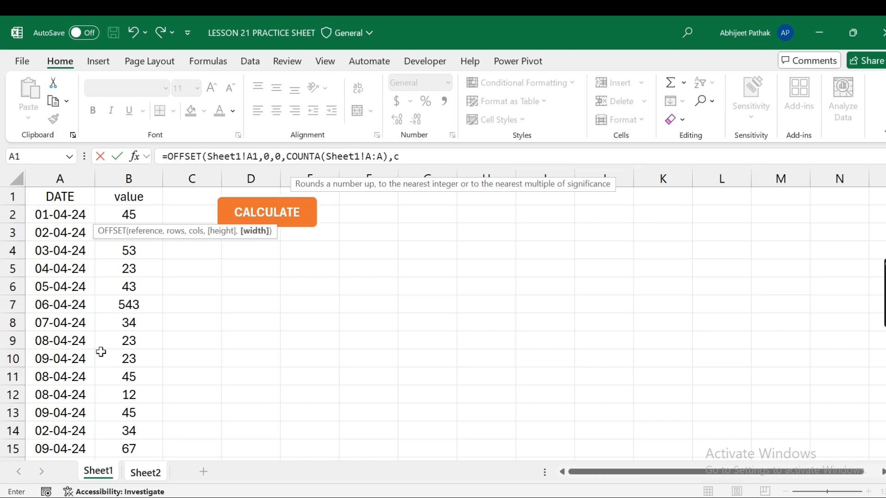
type("ounta")
key("Tab")
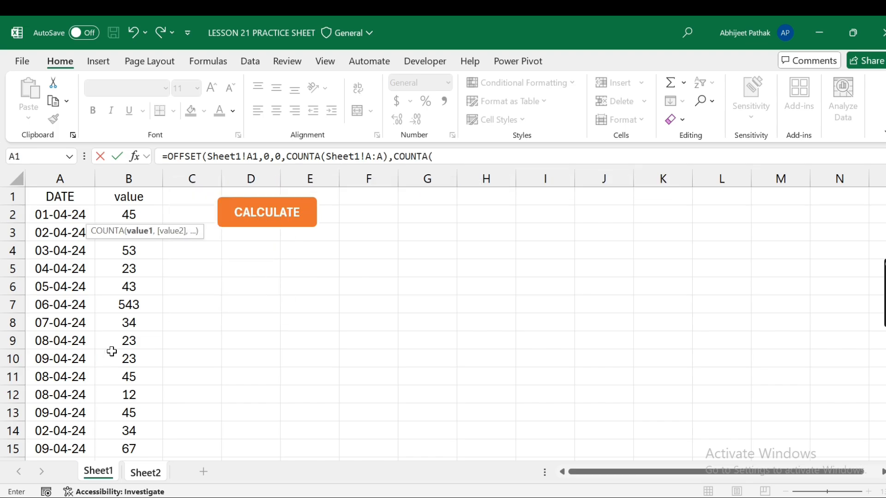
left_click(12, 196)
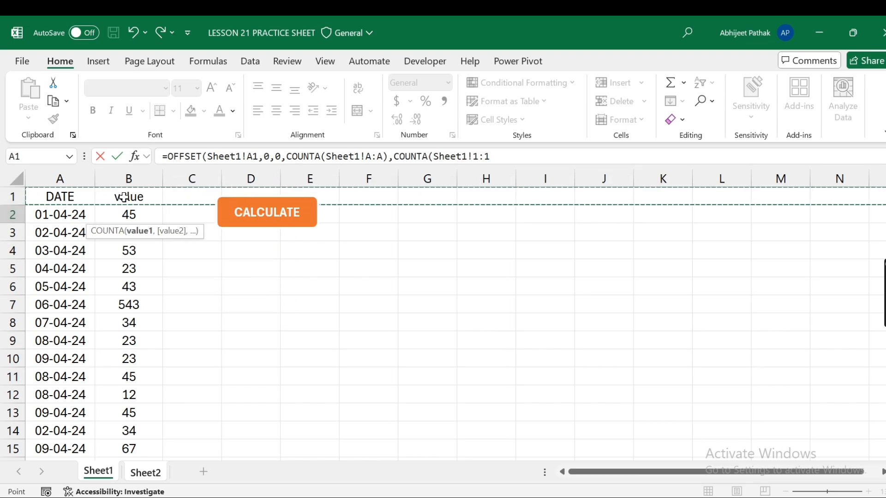
type("))")
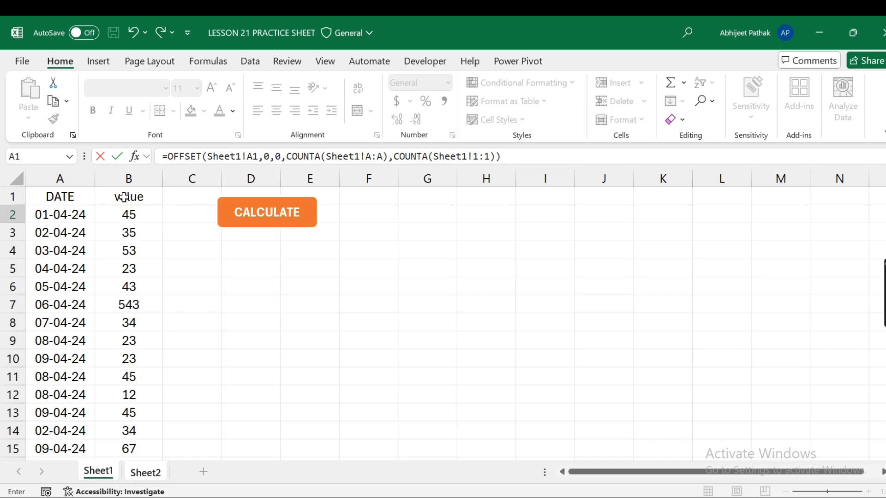
key("Return")
Format the serial numbers in B3:B20 on Sheet2 as day-month-year dates and autofit the width of column B.
key("Down")
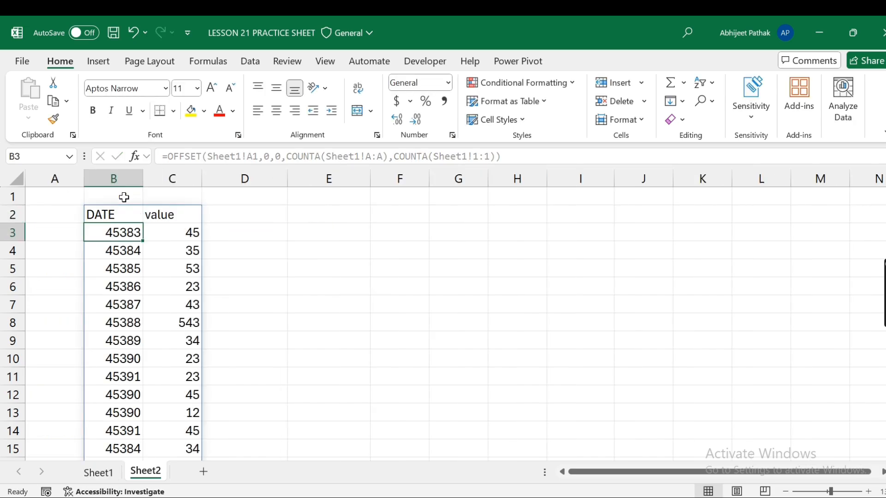
key("ctrl+shift+Down")
key("ctrl+shift+Down")
key("ctrl+shift+3")
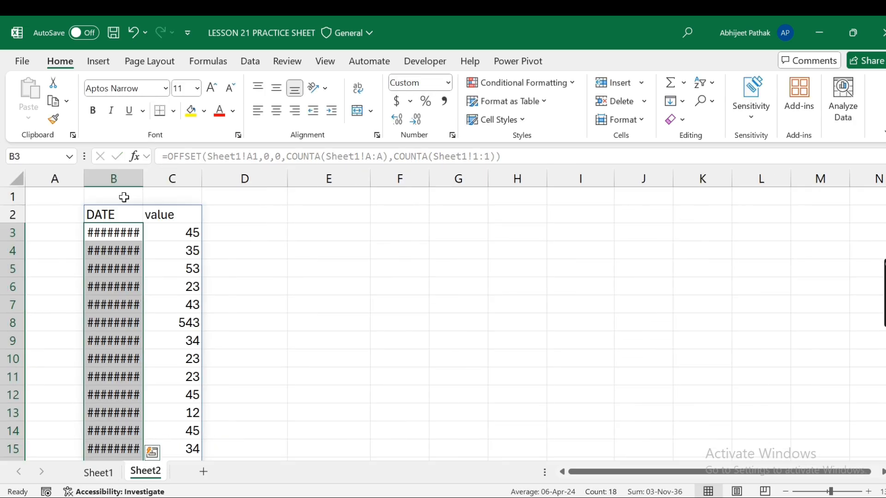
double_click(144, 179)
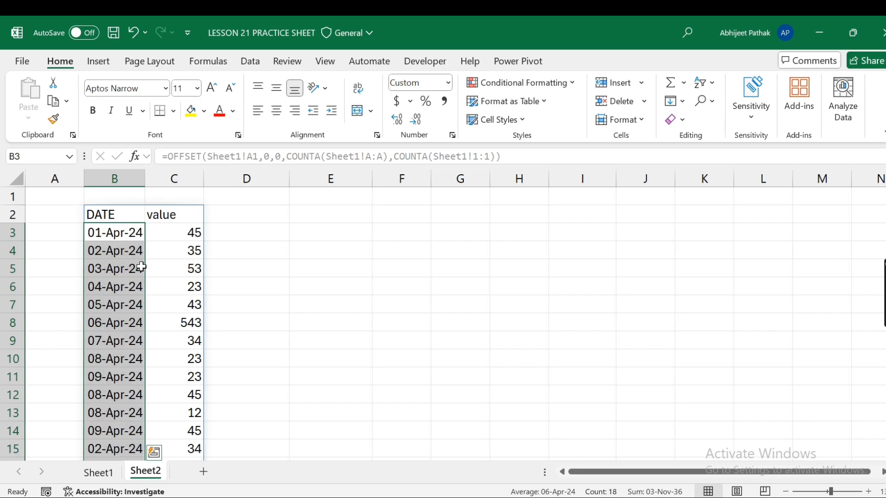
Add a record below the last row of Sheet1 with date 15-04-2023 and value 23.
left_click(138, 267)
scroll(138, 267, "down", 3)
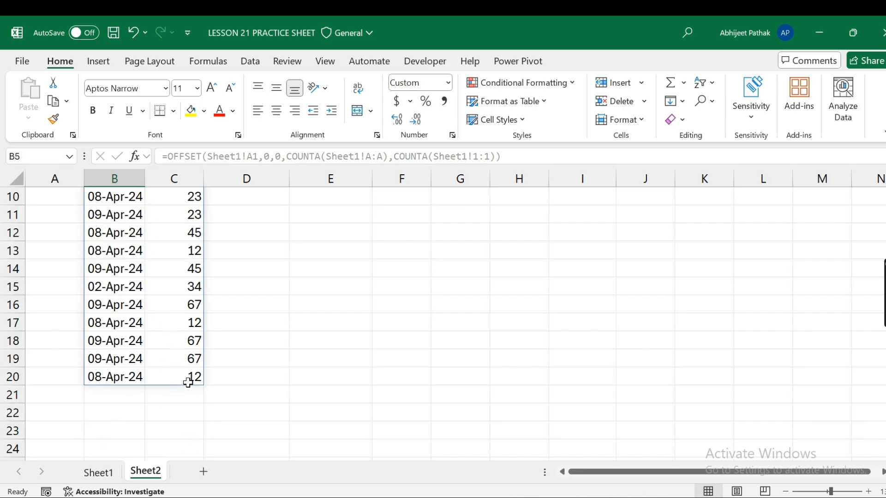
left_click(115, 470)
scroll(65, 388, "down", 2)
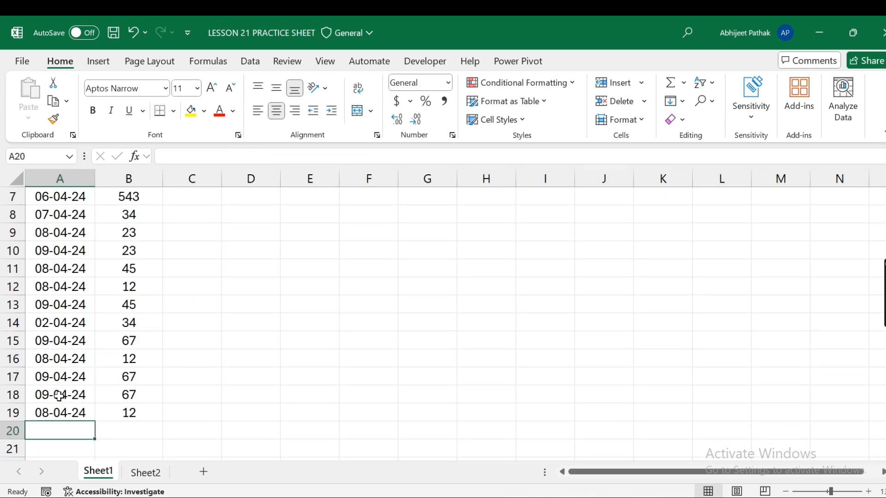
type("15-04-")
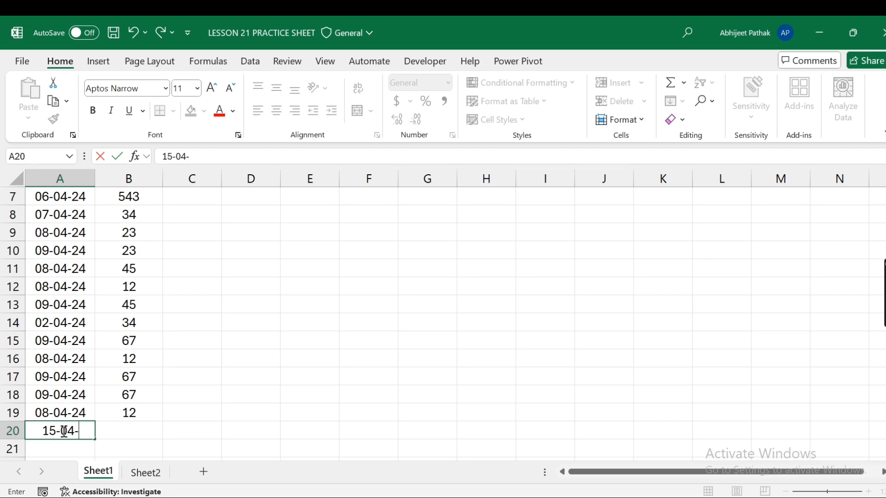
type("2023")
key("Tab")
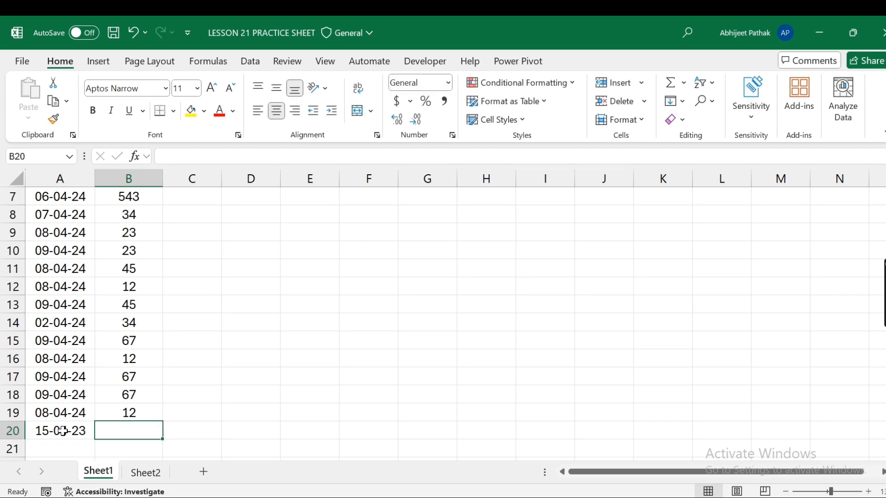
type("23")
key("Tab")
key("Left")
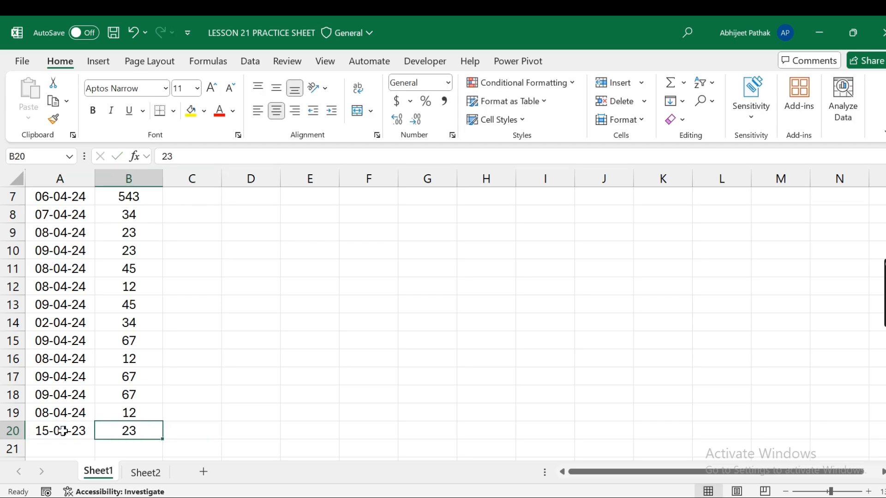
Copy the OFFSET formula text from Sheet2 cell B2 without its equals sign, leaving the cell unedited.
left_click(145, 472)
scroll(155, 379, "up", 3)
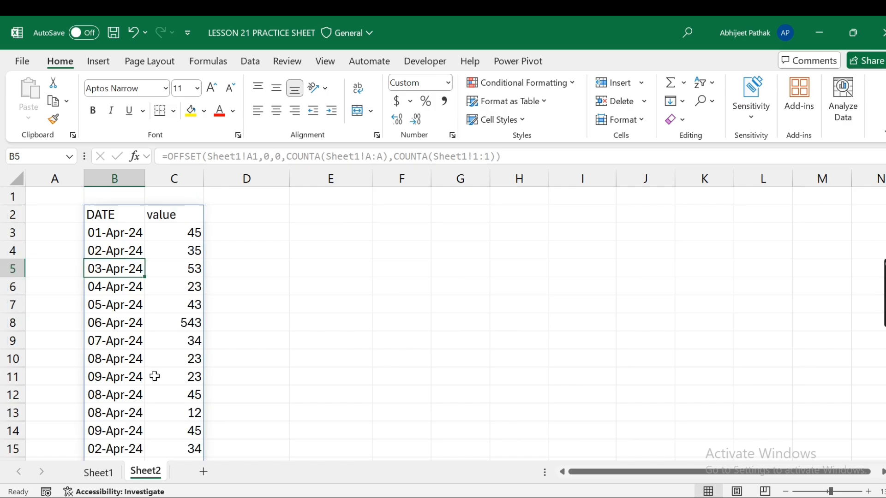
left_click(255, 215)
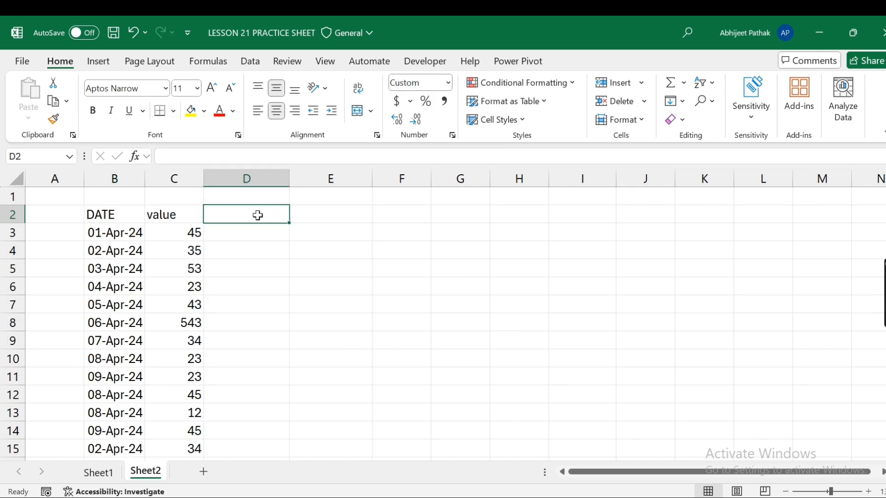
left_click(94, 213)
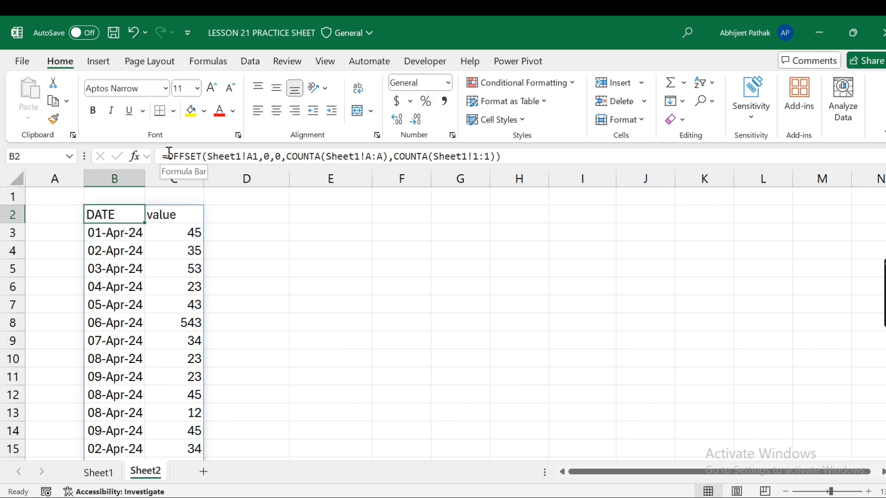
left_click_drag(167, 157, 679, 147)
key("ctrl+c")
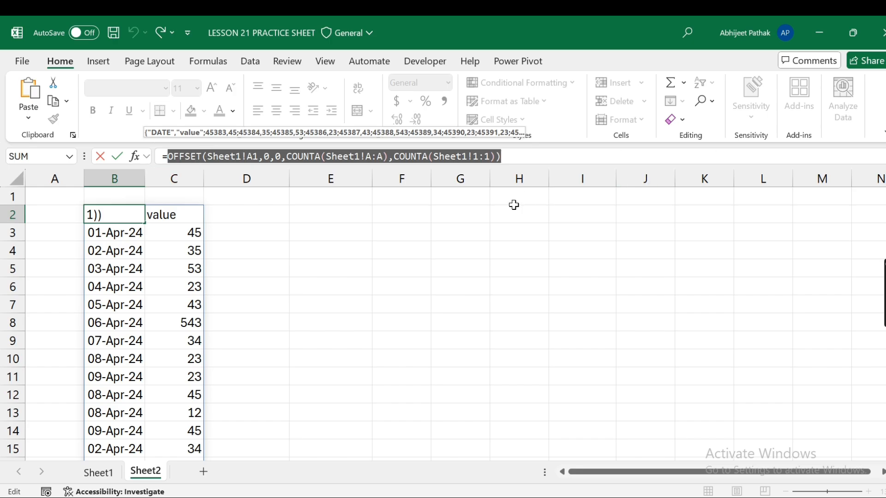
key("Escape")
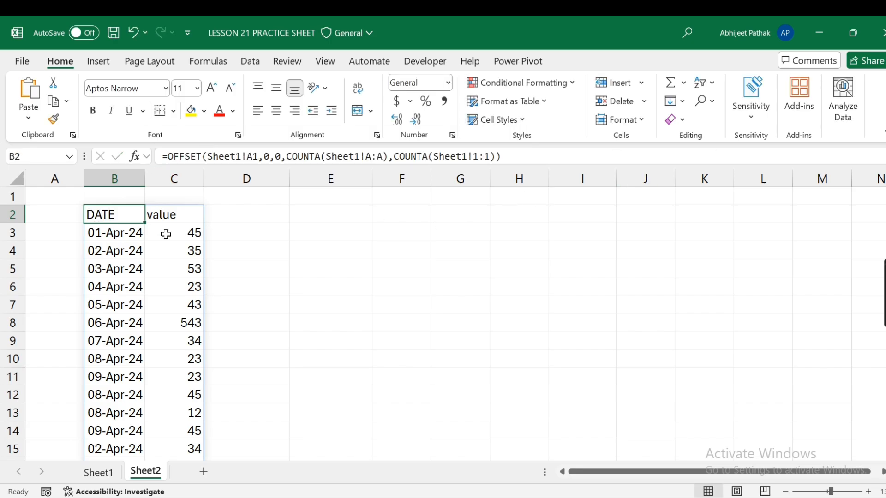
Replace the formula in Sheet2 B2 with a LET formula that assigns the copied OFFSET expression to the name a.
key("Delete")
type("=let")
key("Tab")
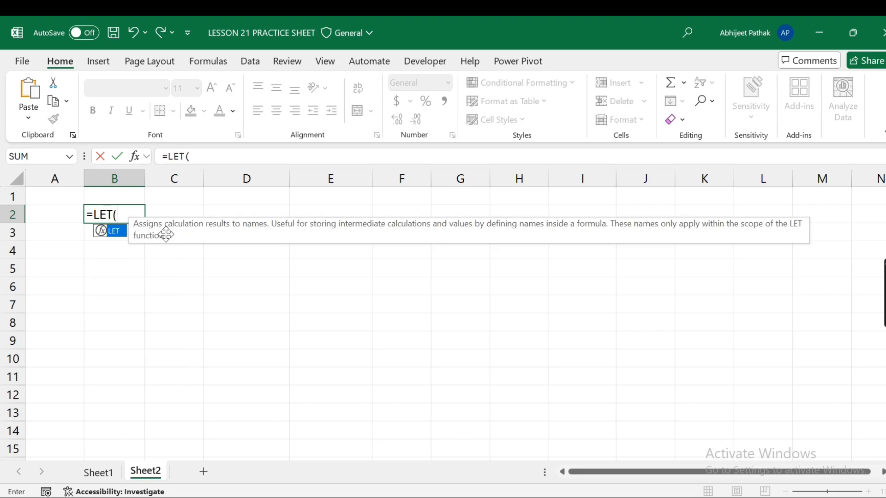
type("a,")
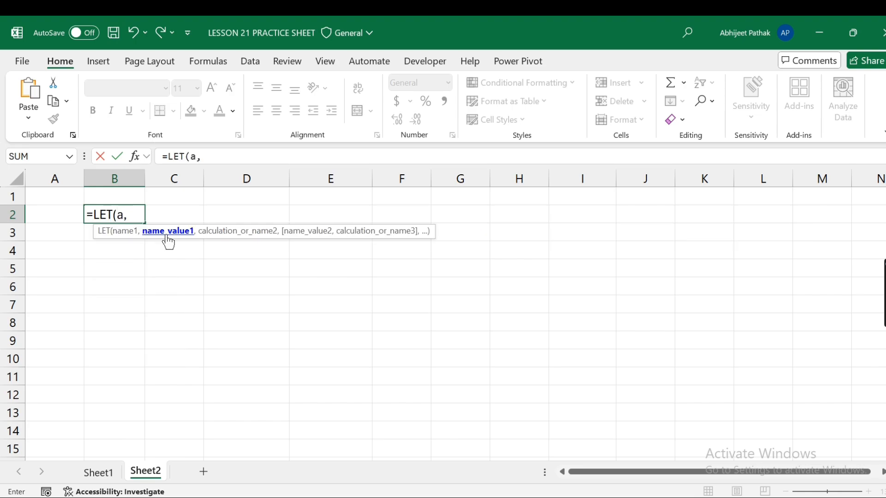
key("ctrl+v")
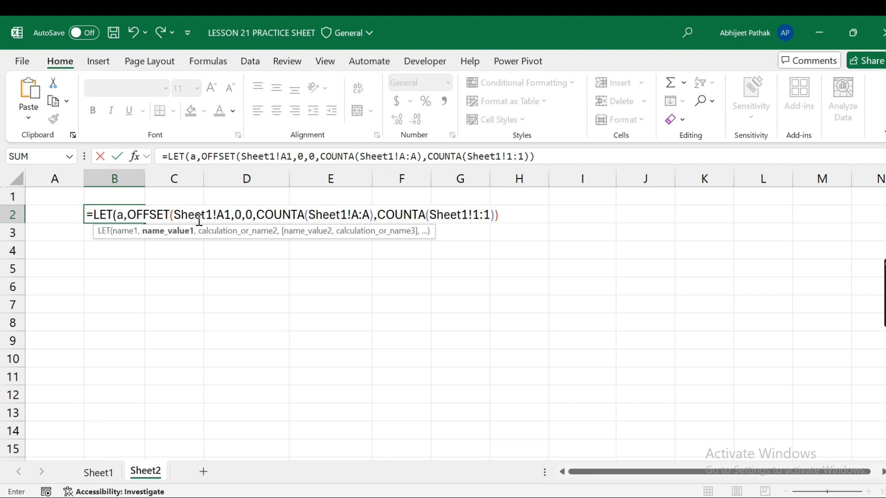
type(",")
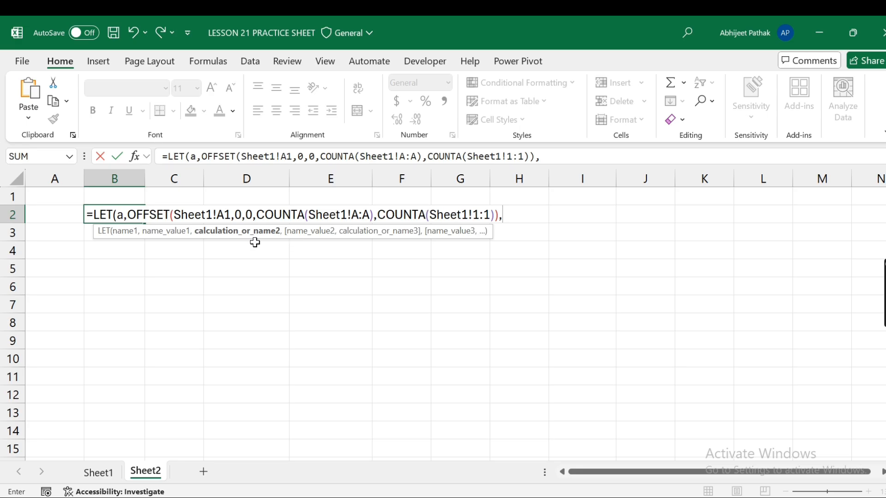
Add the name b to the LET formula, starting its value with "Total"&","& joined to a SUM function.
type("b")
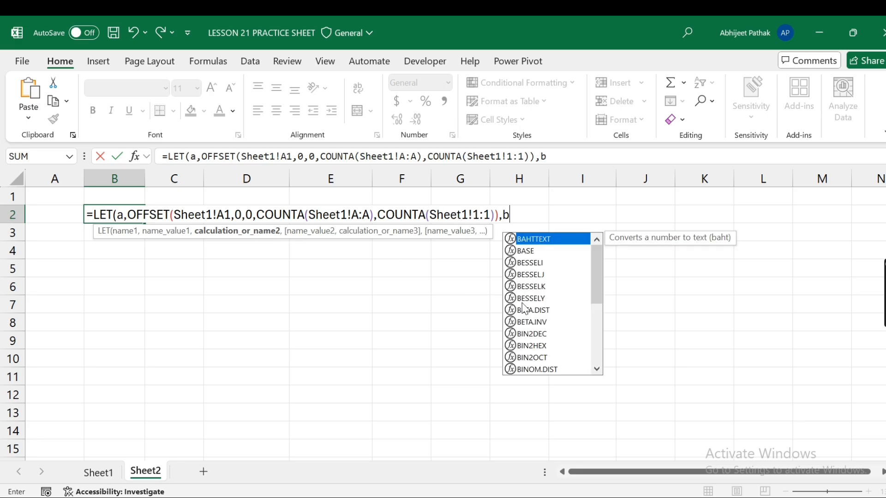
type(",")
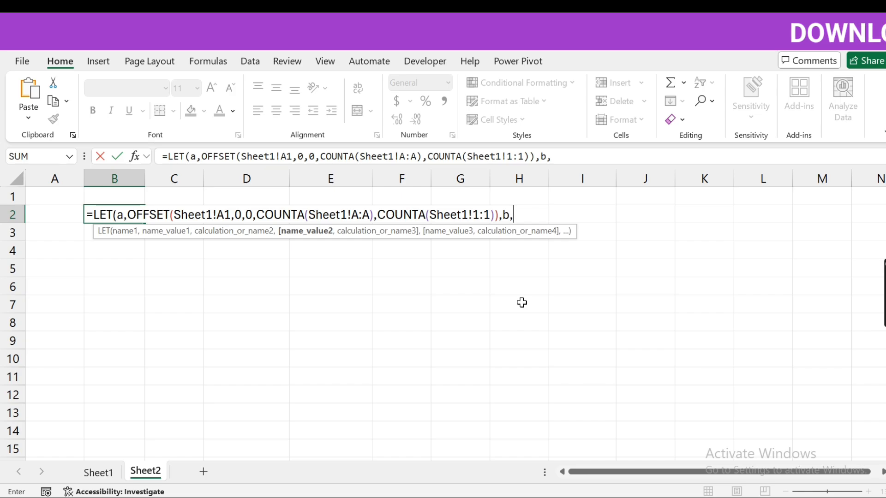
type("\"T")
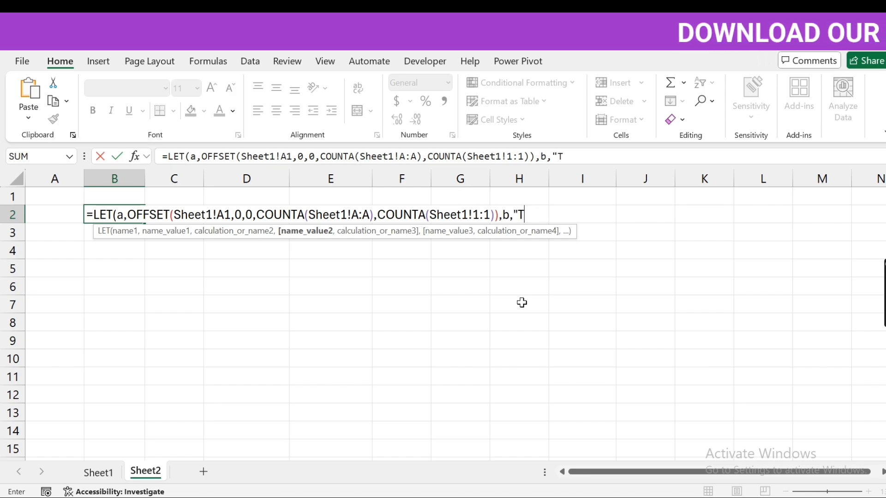
type("otal")
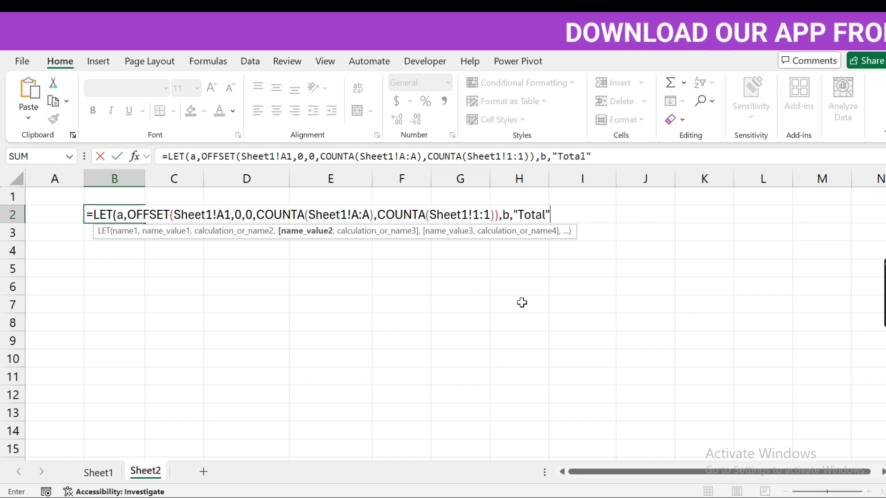
type("\"&")
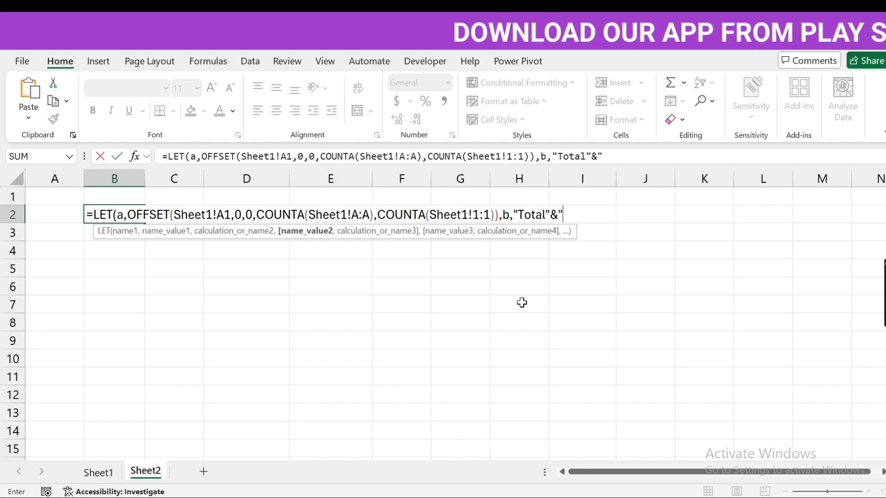
type("\",\"")
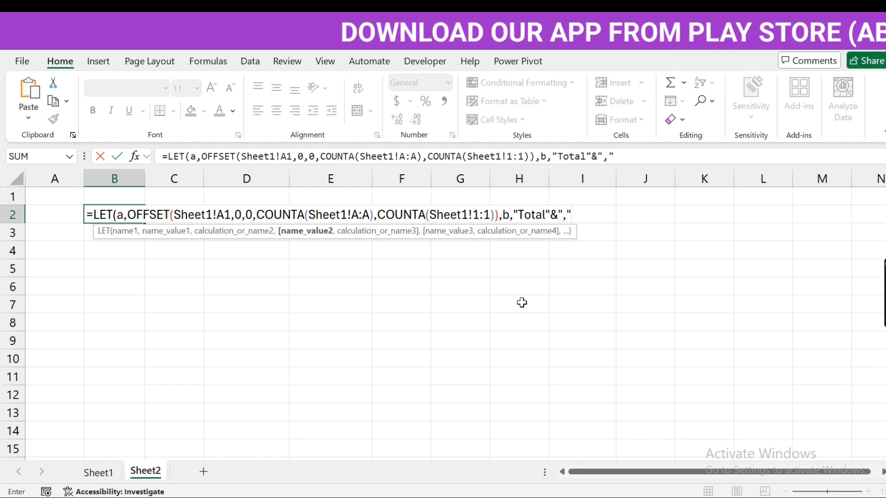
type("&sum")
key("Tab")
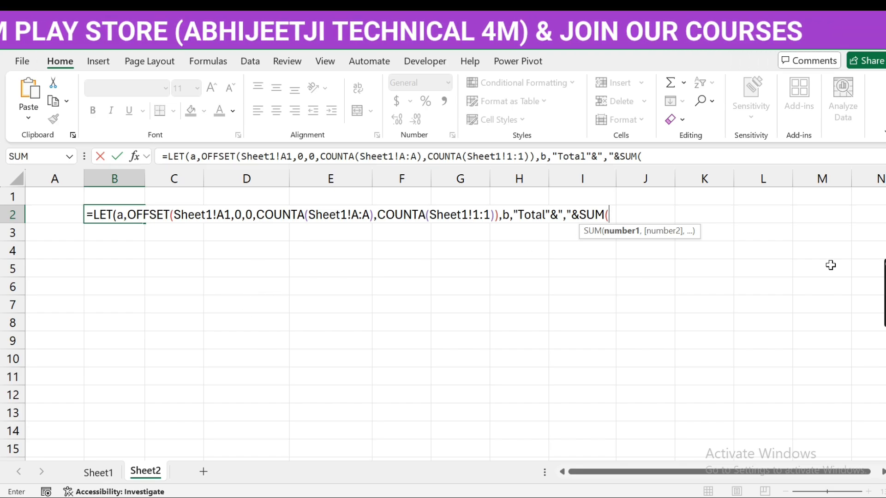
Use CHOOSECOLS(a,2) as the SUM argument so b totals the second column of a.
type("cho")
key("Down")
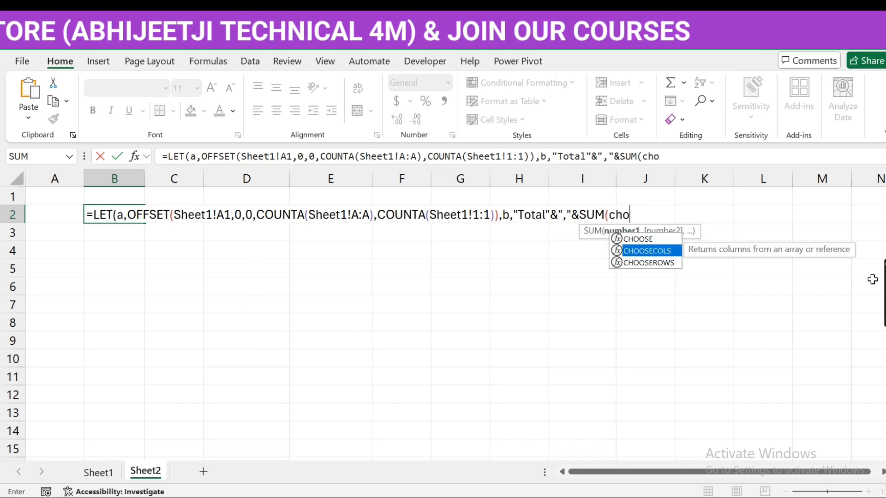
key("Tab")
type("a")
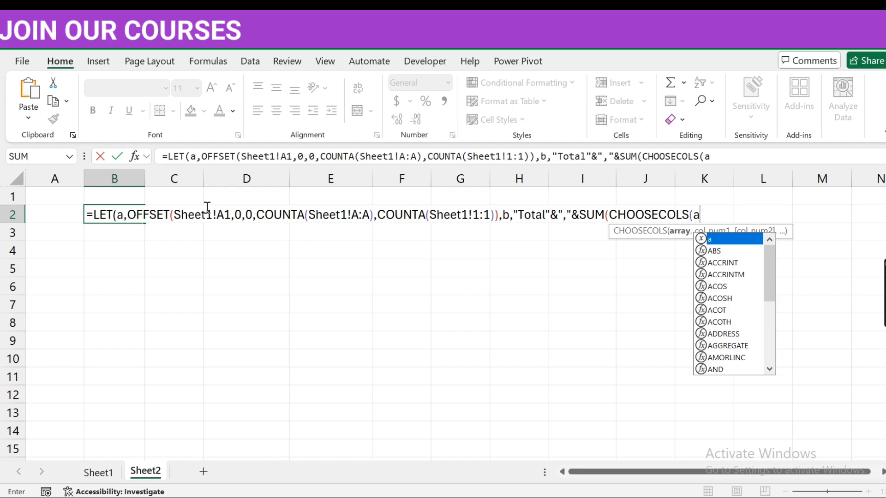
type(",")
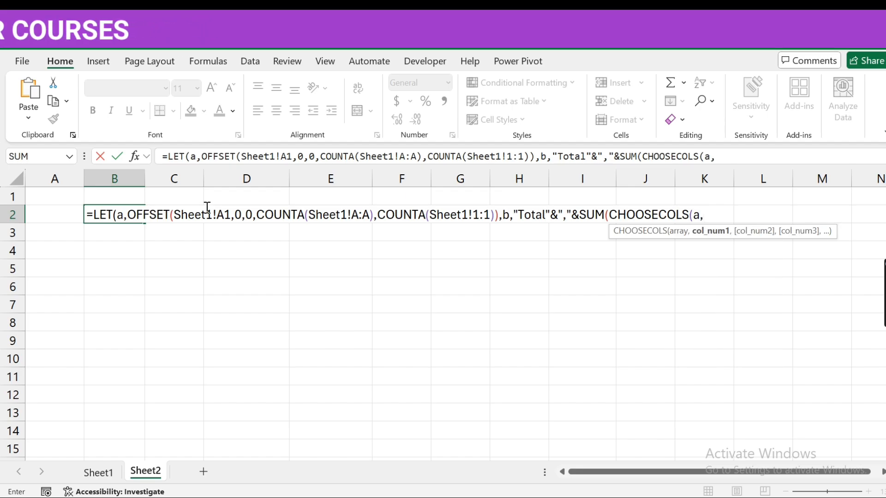
type("2)")
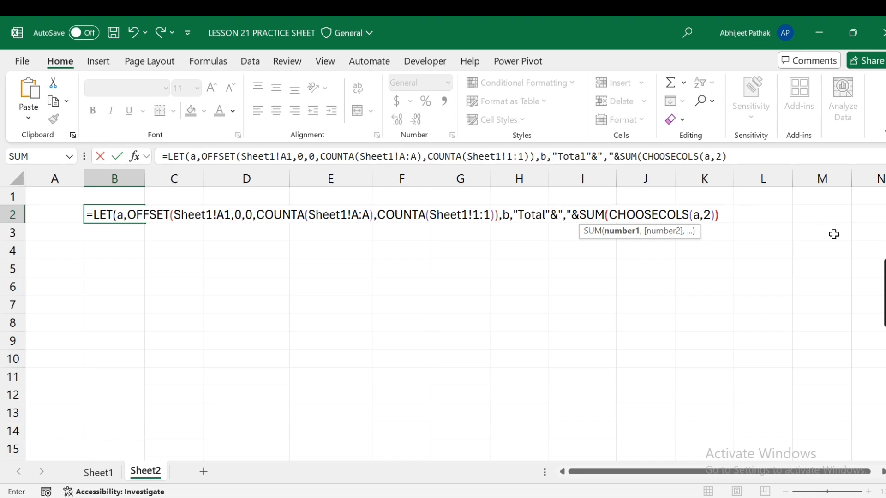
type(")")
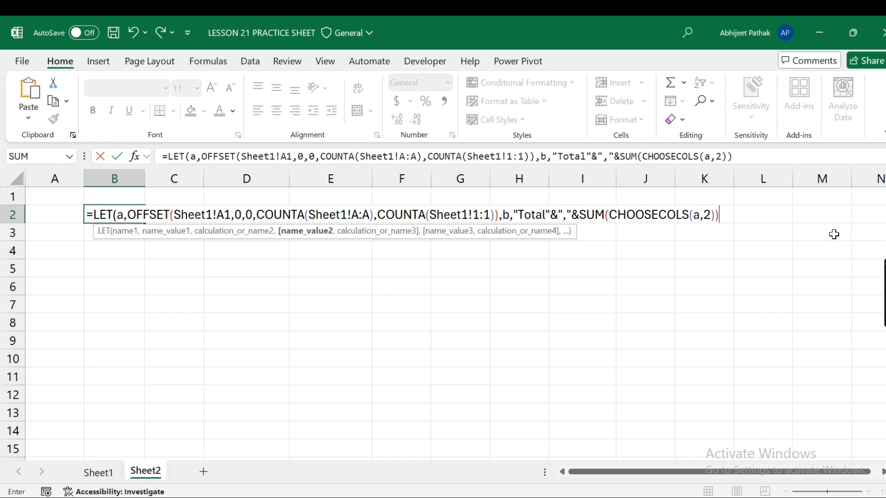
Try evaluating b's "Total"&","&SUM(CHOOSECOLS(a,2)) expression in place, and restore the original expression.
left_click_drag(514, 213, 715, 224)
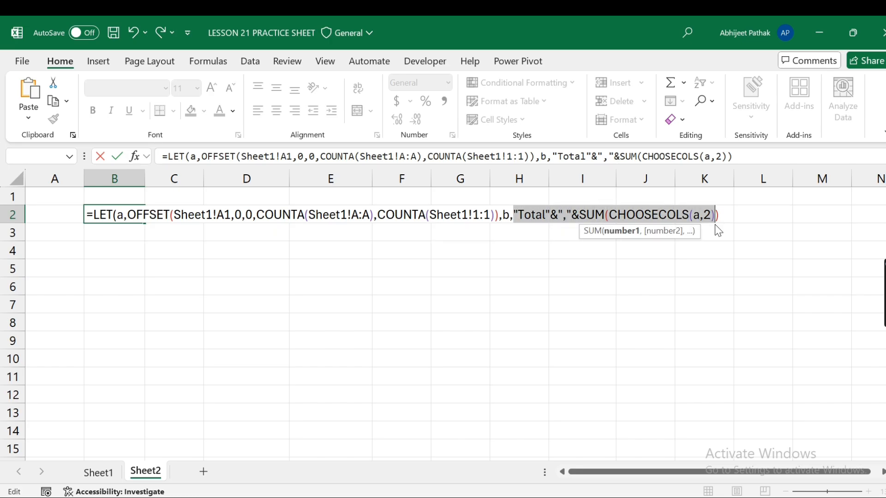
key("F9")
key("Return")
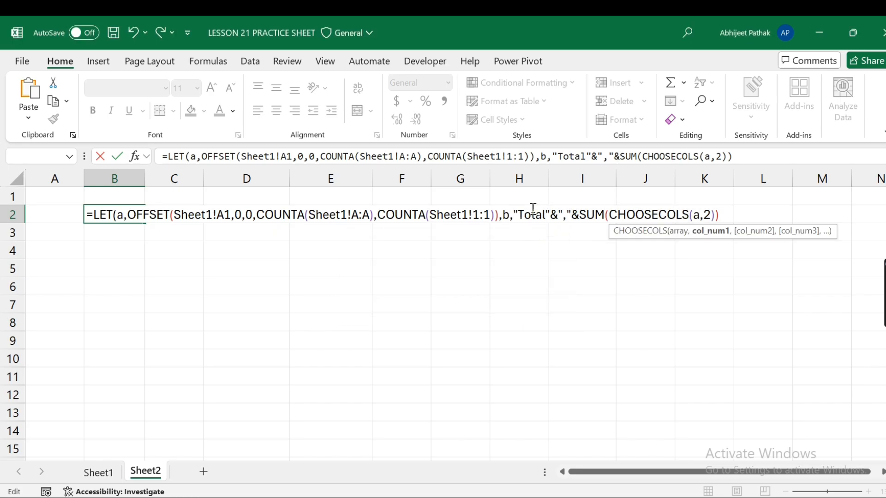
left_click_drag(514, 214, 732, 219)
key("F9")
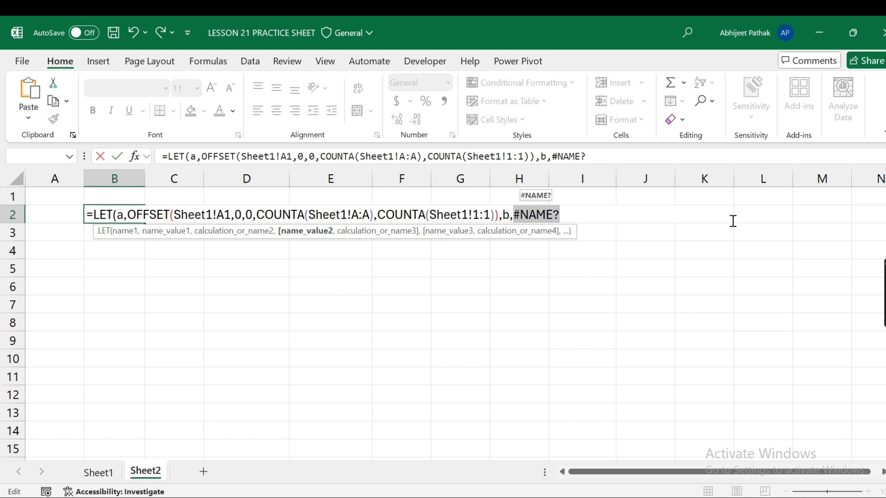
key("ctrl+z")
Examine the SUM(CHOOSECOLS(a,2)) portion of the LET formula in B2.
left_click(594, 215)
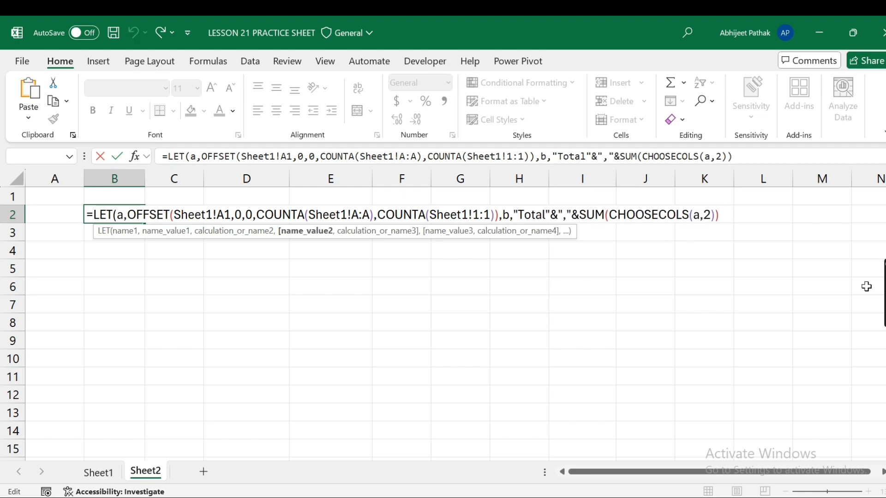
key("shift+Right")
key("shift+Right")
key("shift+Right")
key("shift+Right")
key("shift+Right")
key("shift+Right")
key("shift+Right")
key("shift+Right")
key("shift+Right")
key("shift+Right")
key("shift+Right")
key("shift+Right")
key("shift+Right")
key("shift+Right")
key("shift+Right")
key("shift+Right")
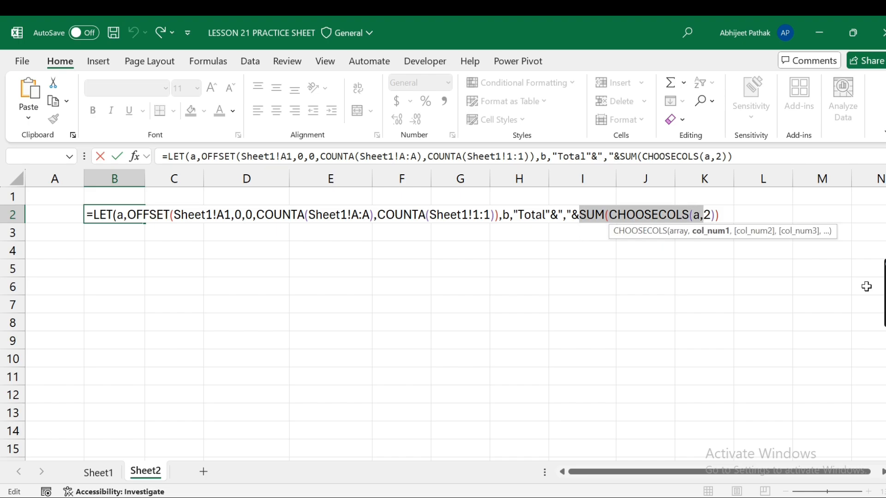
key("shift+Right")
key("shift+Right")
key("Left")
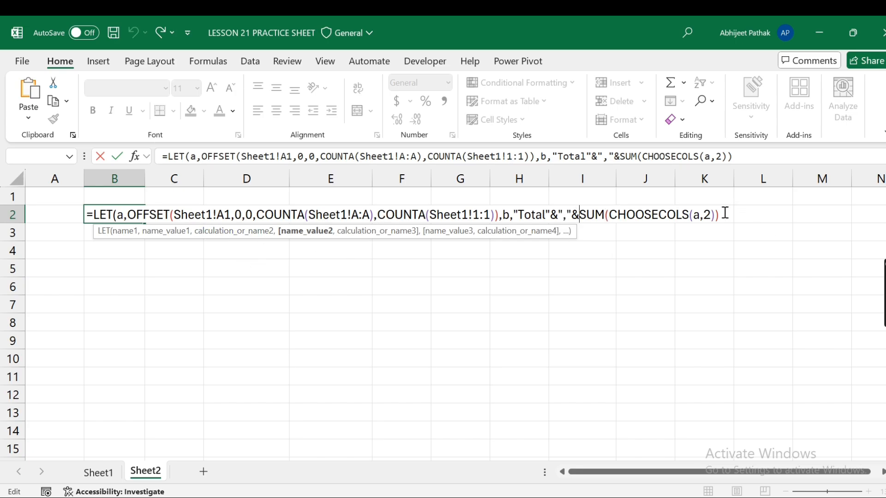
Add the name C to the LET formula with the value TEXTSPLIT(b,",") to split b at the comma.
type(",")
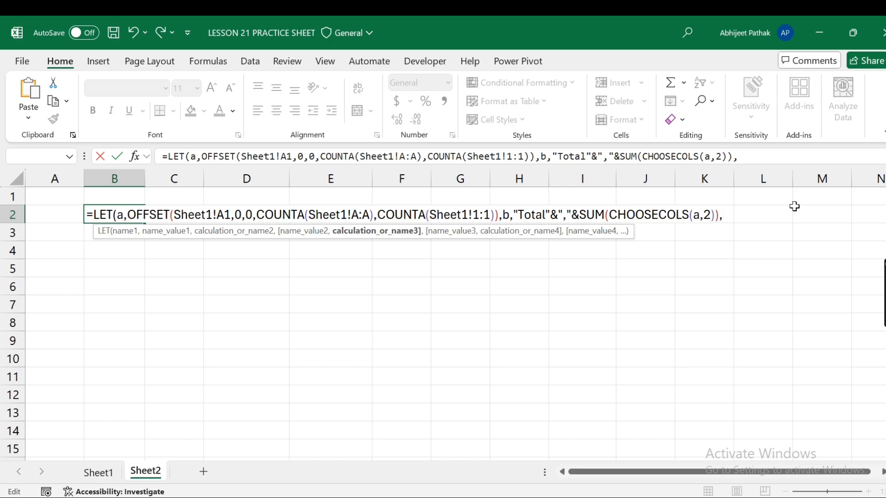
type("C,")
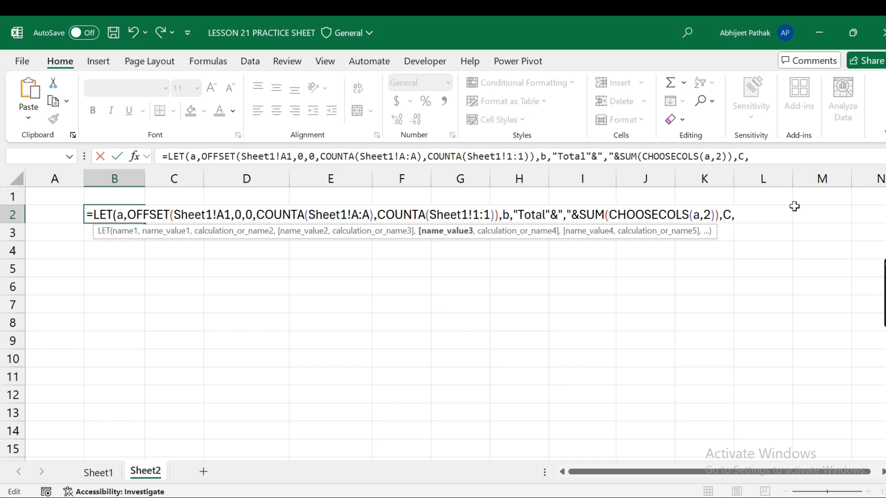
type("Texts")
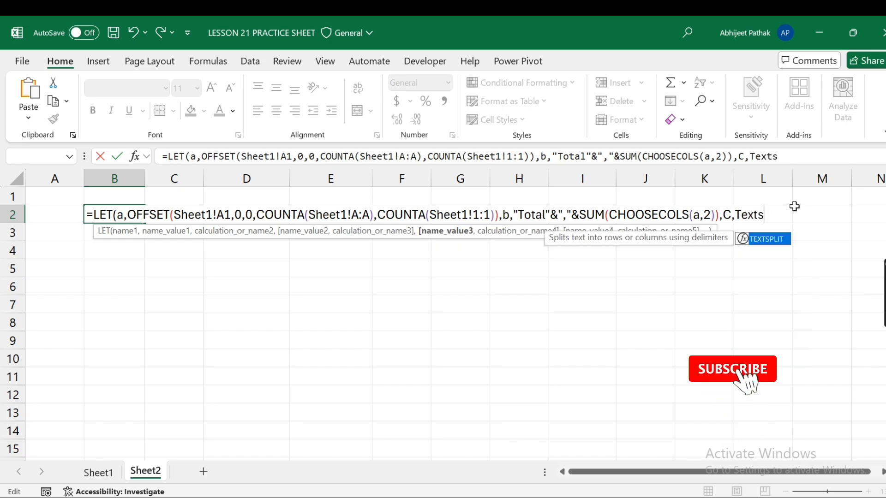
key("Tab")
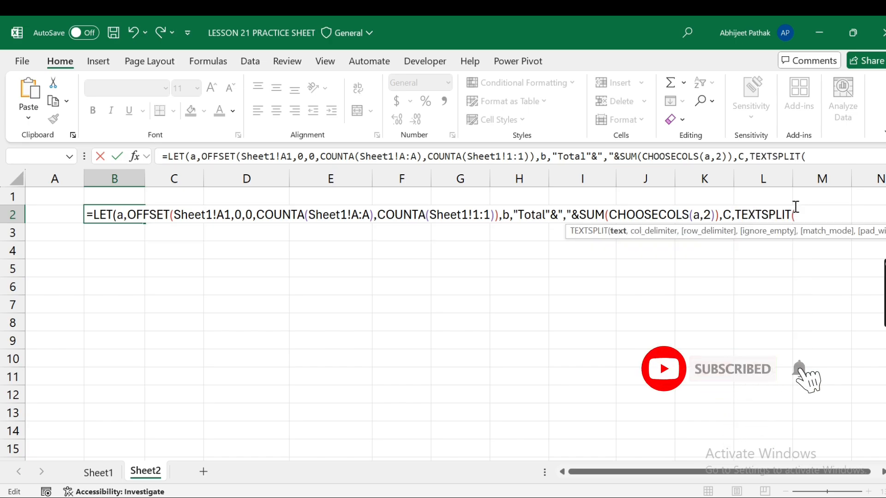
type("a")
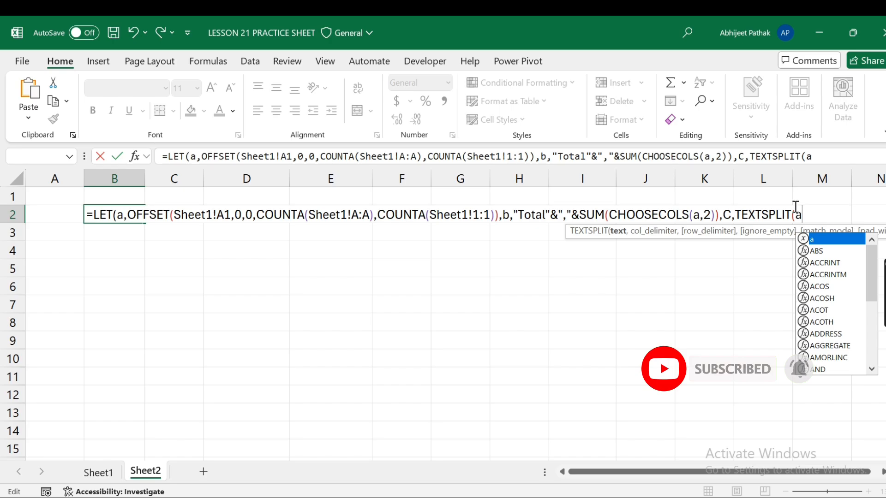
key("BackSpace")
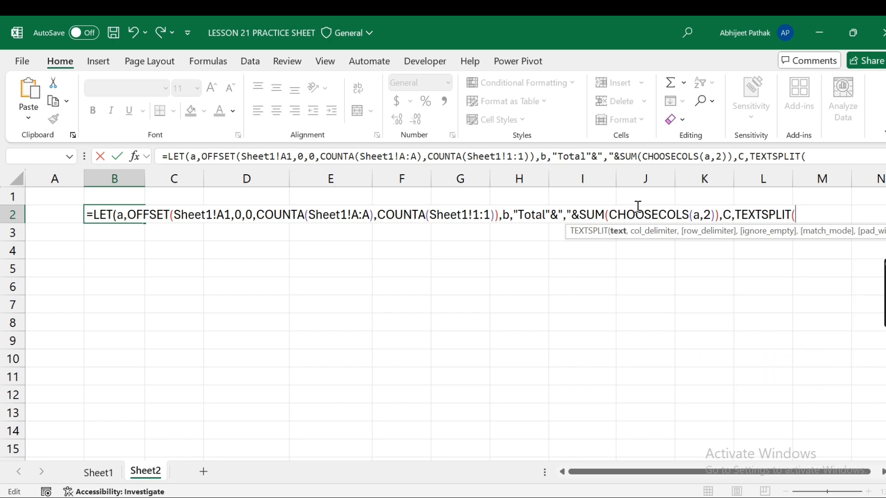
type("b,")
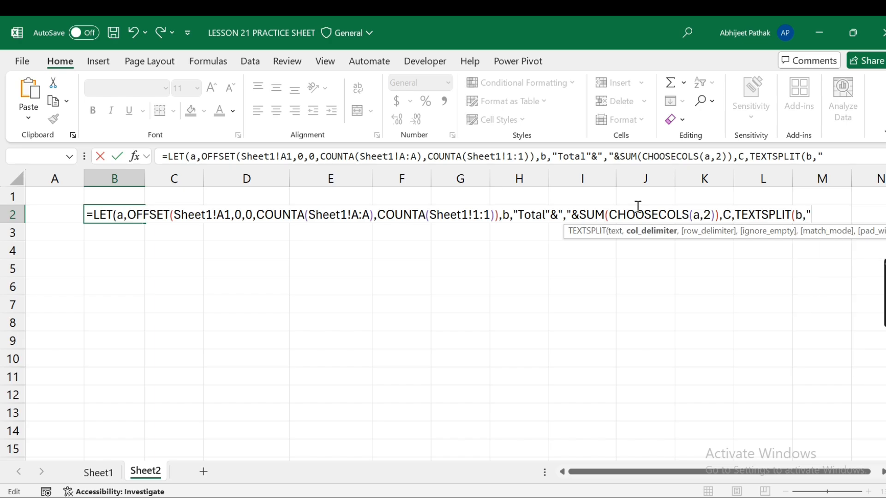
type("\",\")")
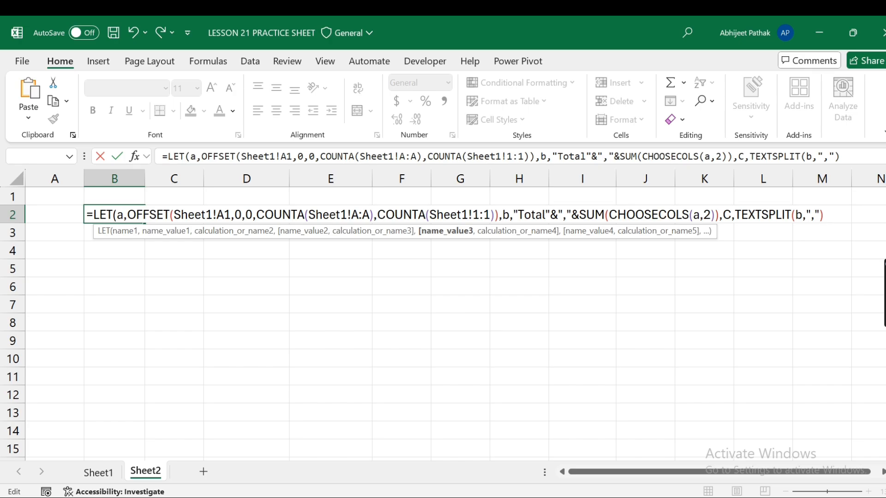
Finish the LET formula with VSTACK(a,c) as its final calculation and commit it in B2.
type(",")
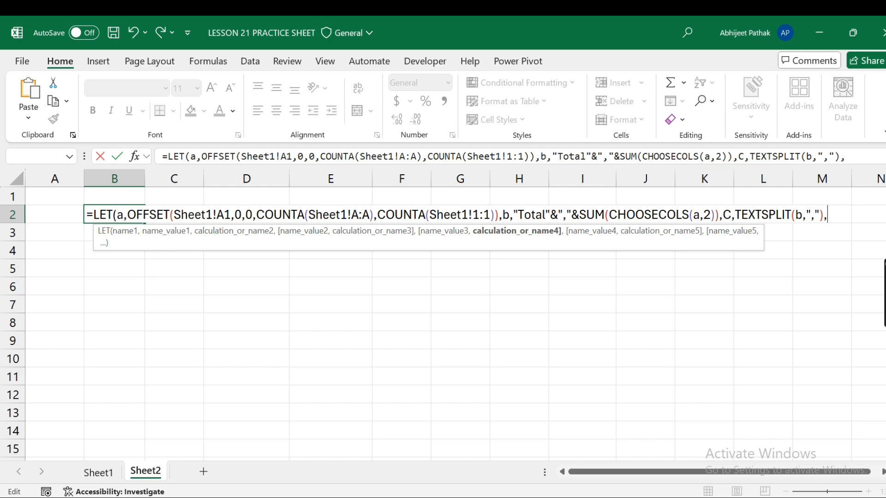
type("vs")
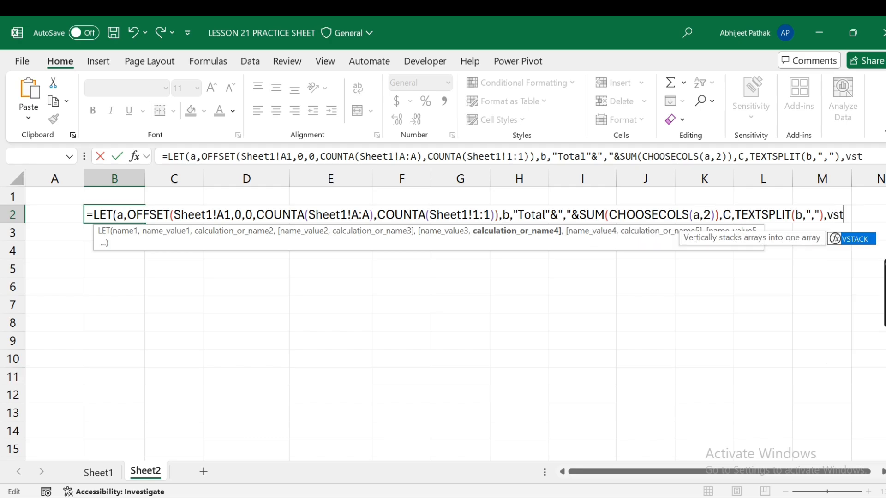
type("t")
key("Tab")
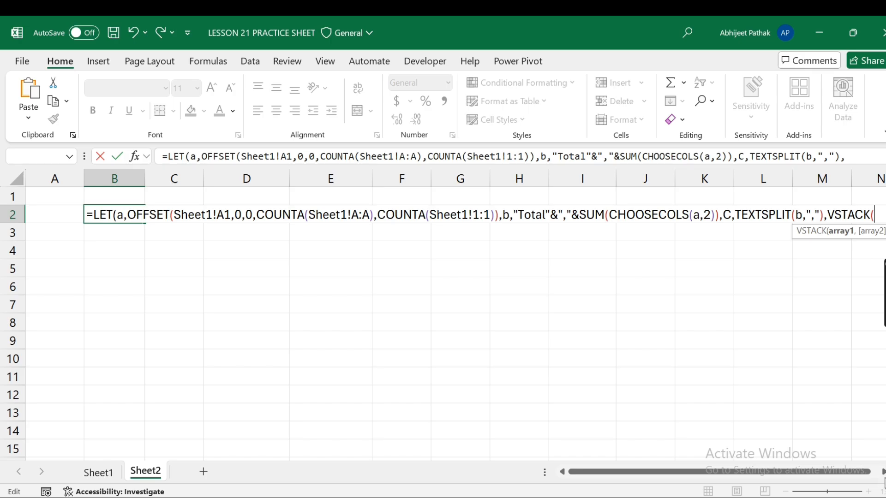
left_click(884, 473)
left_click(884, 472)
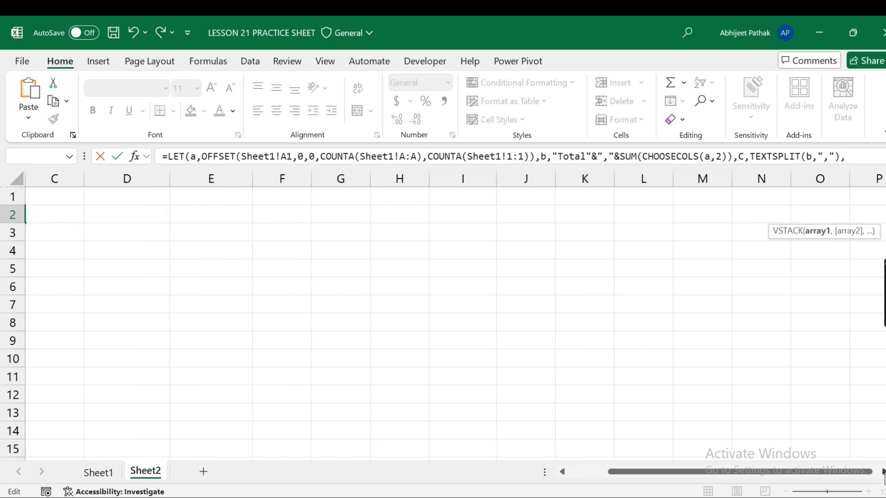
left_click_drag(869, 470, 818, 481)
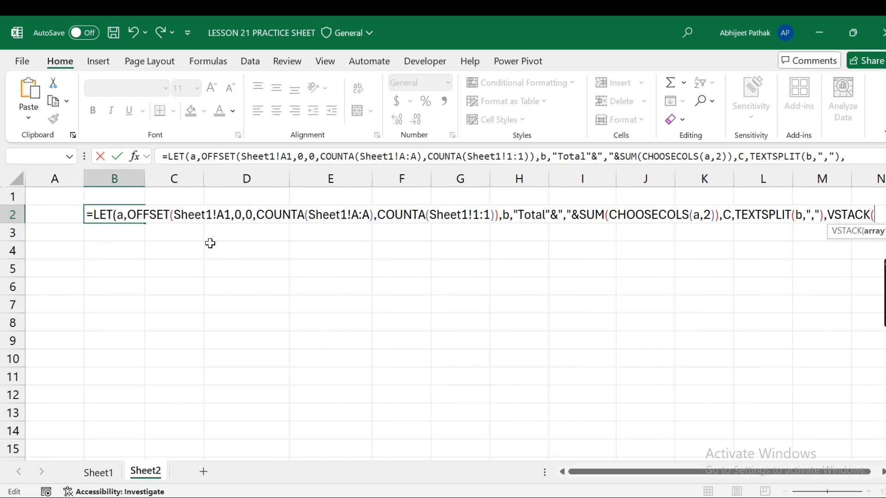
type("a")
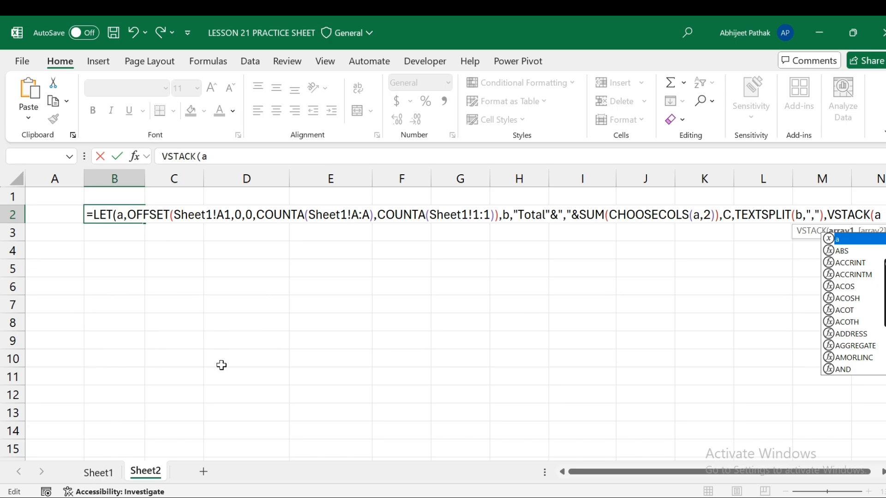
type(",")
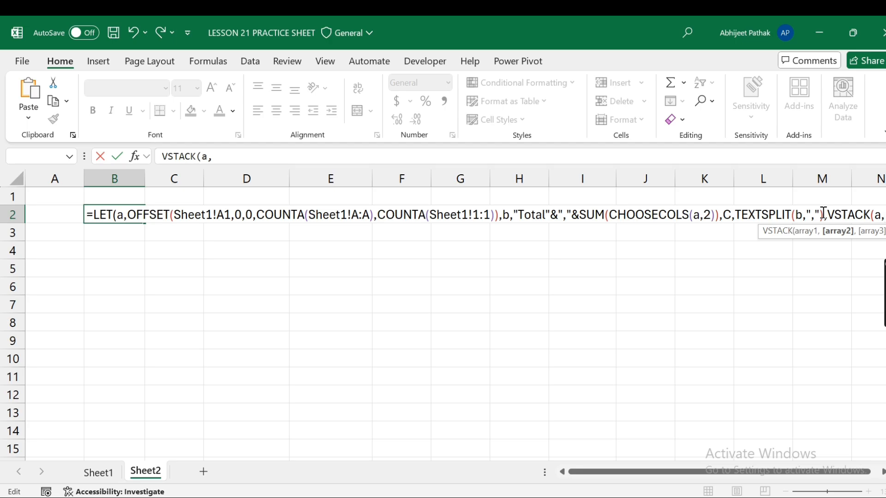
type("c")
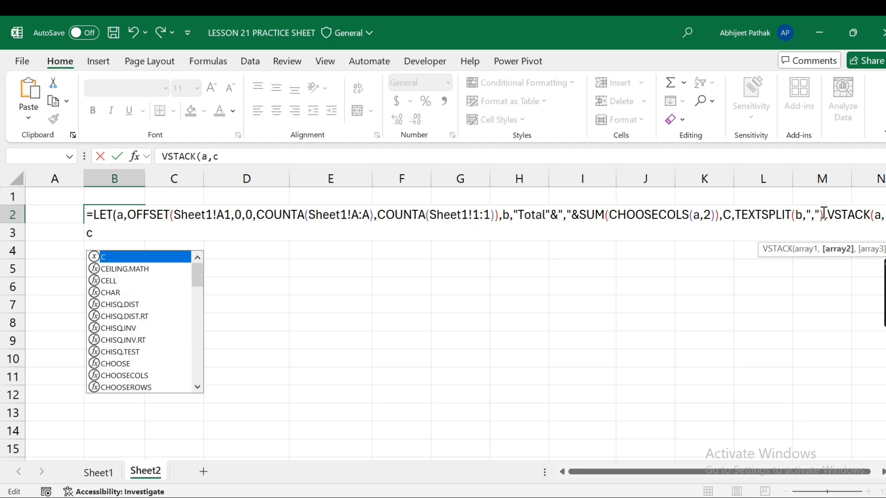
type("))")
key("Return")
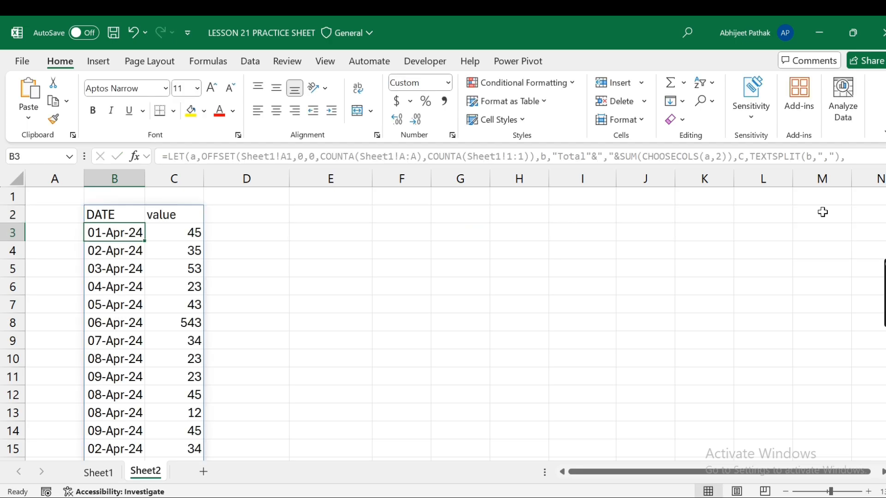
Check the Total row at the end of the spilled data on Sheet2.
key("Up")
scroll(259, 346, "down", 4)
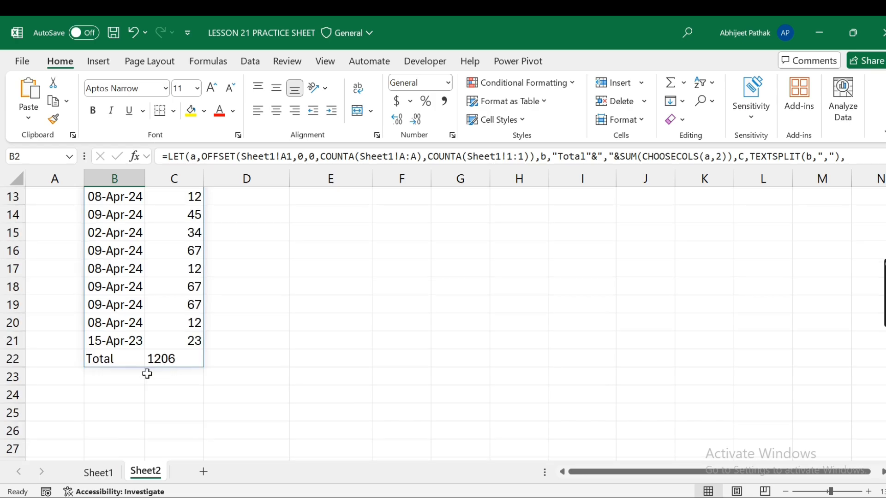
left_click(175, 364)
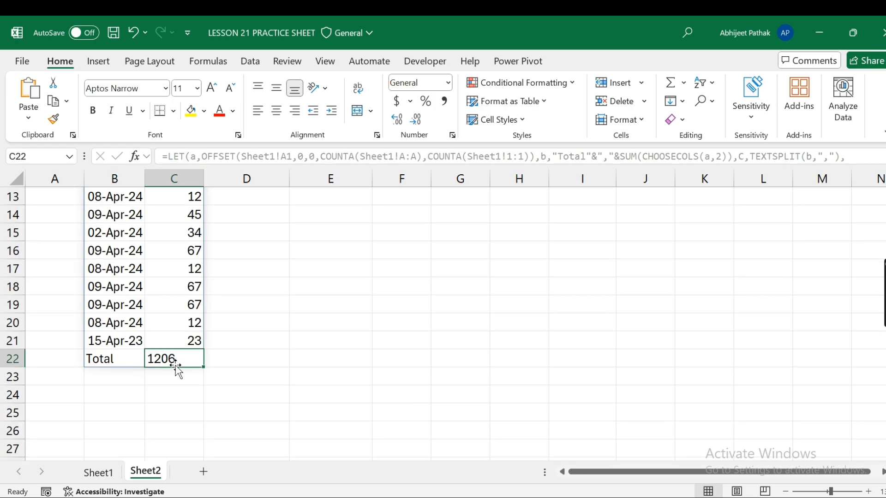
scroll(176, 366, "up", 1)
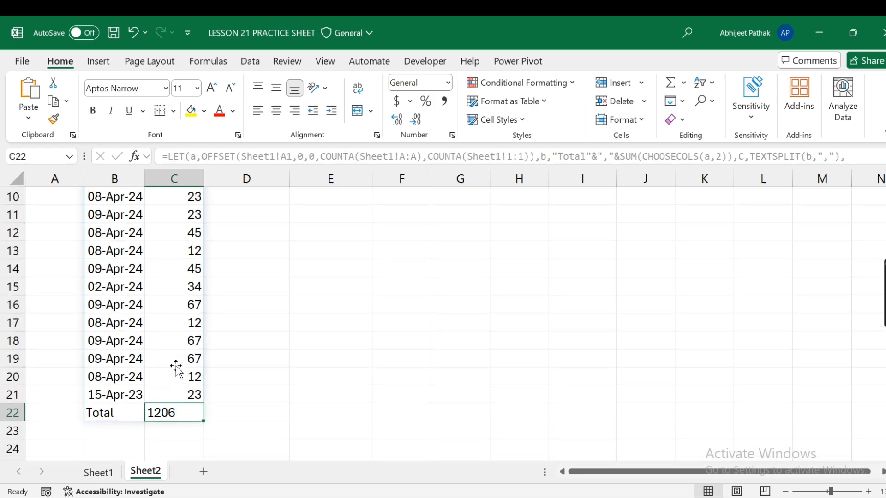
scroll(284, 244, "up", 2)
left_click(272, 213)
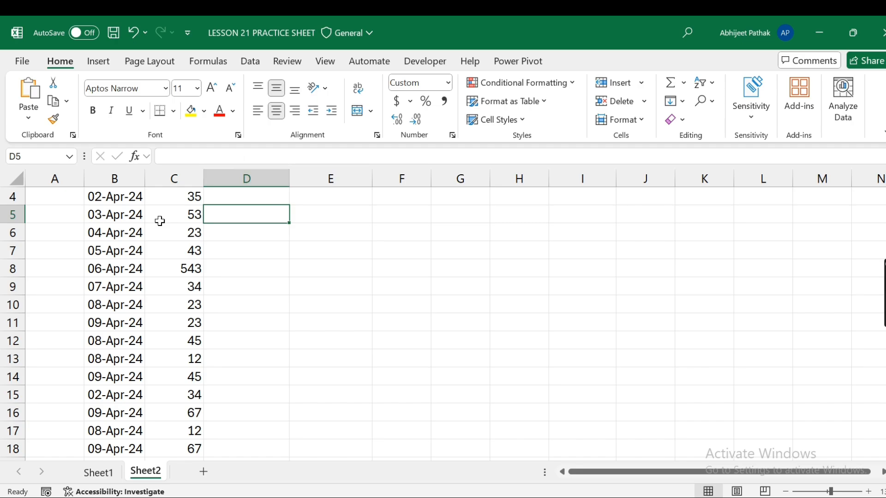
Copy the OFFSET(Sheet1!A1,0,0,COUNTA(Sheet1!A:A),COUNTA(Sheet1!1:1)) expression from the LET formula in B2.
left_click(121, 204)
scroll(122, 208, "up", 1)
left_click(134, 210)
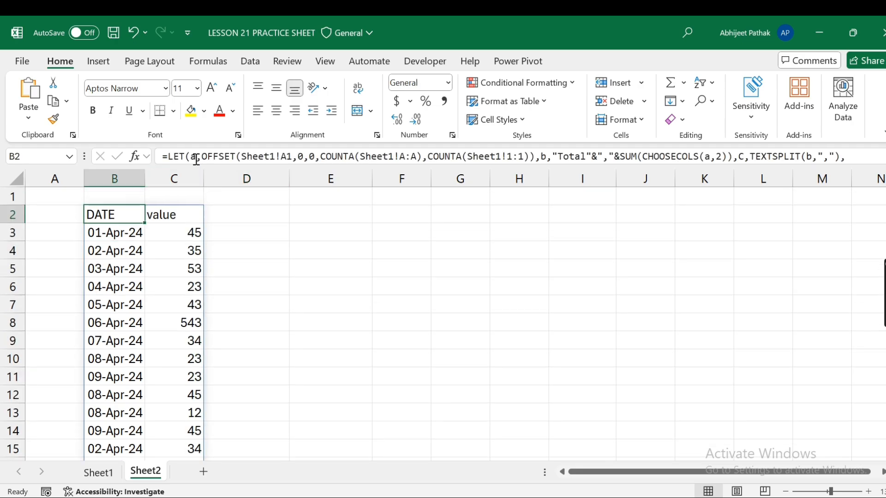
left_click_drag(201, 157, 372, 158)
left_click_drag(502, 174, 229, 168)
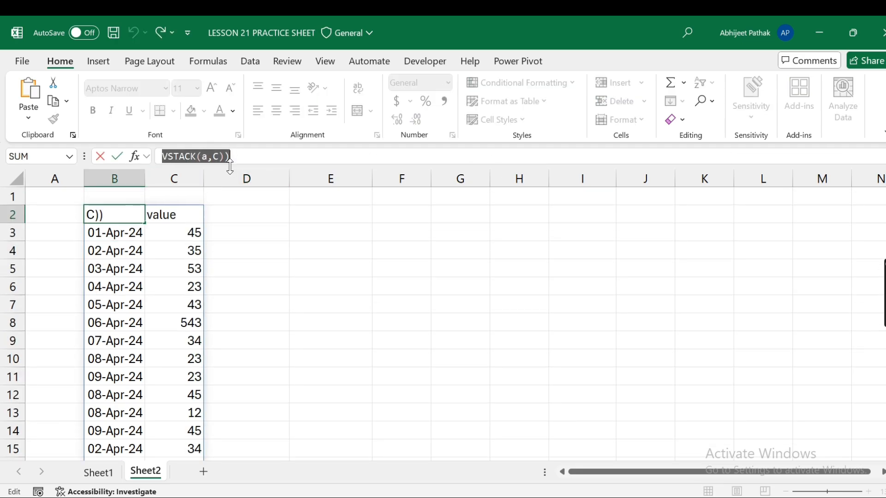
key("Up")
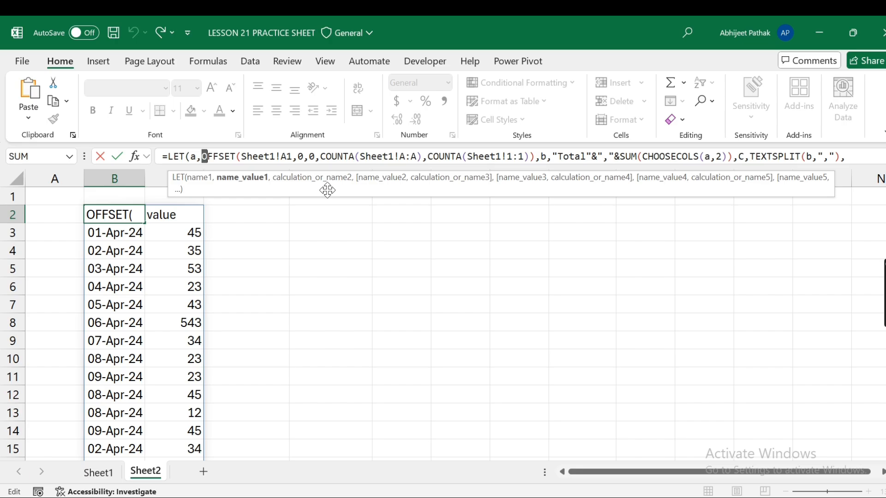
key("shift+Right")
key("shift+Right")
key("shift+Right")
key("shift+Right")
key("shift+Right")
key("shift+Right")
key("shift+Right")
key("shift+Right")
key("shift+Right")
key("shift+Right")
key("shift+Right")
key("shift+Right")
key("shift+Right")
key("shift+Right")
key("shift+Right")
key("shift+Right")
key("shift+Right")
key("shift+Right")
key("shift+Right")
key("shift+Right")
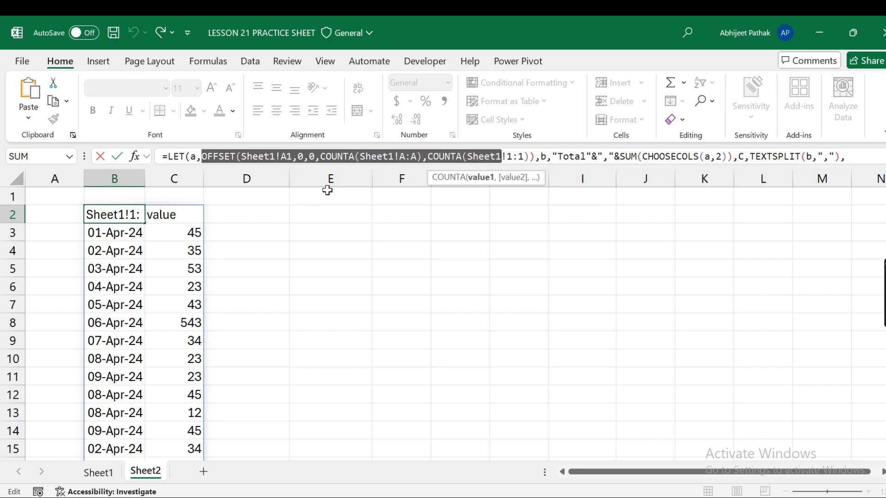
key("shift+Right")
key("shift+Right")
key("shift+Right")
key("shift+Right")
key("shift+Right")
key("shift+Right")
key("ctrl+c")
key("Escape")
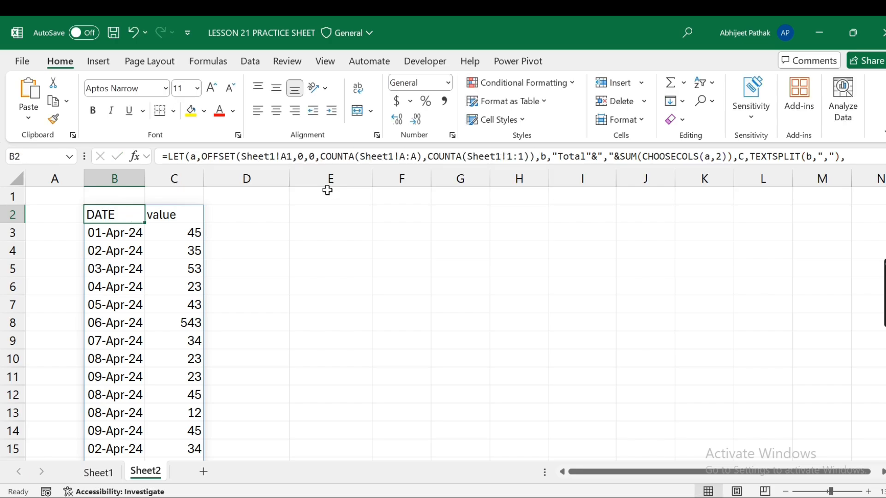
Enter the copied OFFSET expression as a standalone formula in E2 and review its spilled data.
left_click(332, 215)
type("=")
key("ctrl+v")
key("Return")
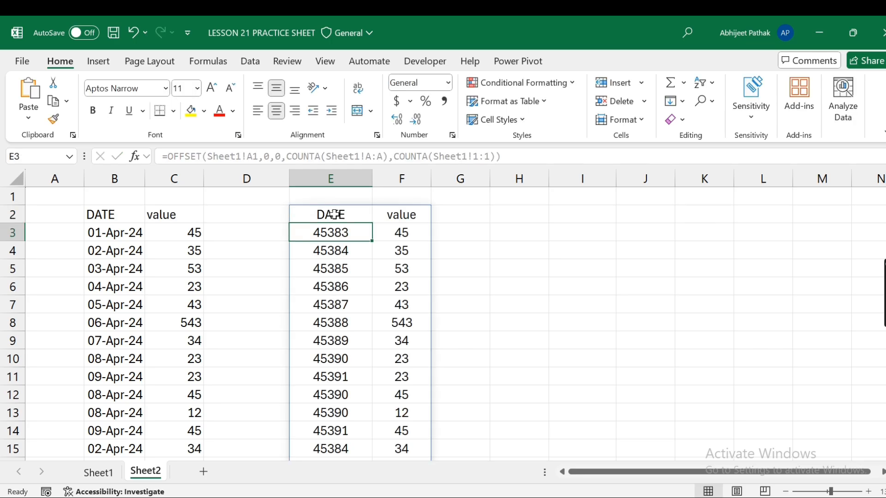
key("Up")
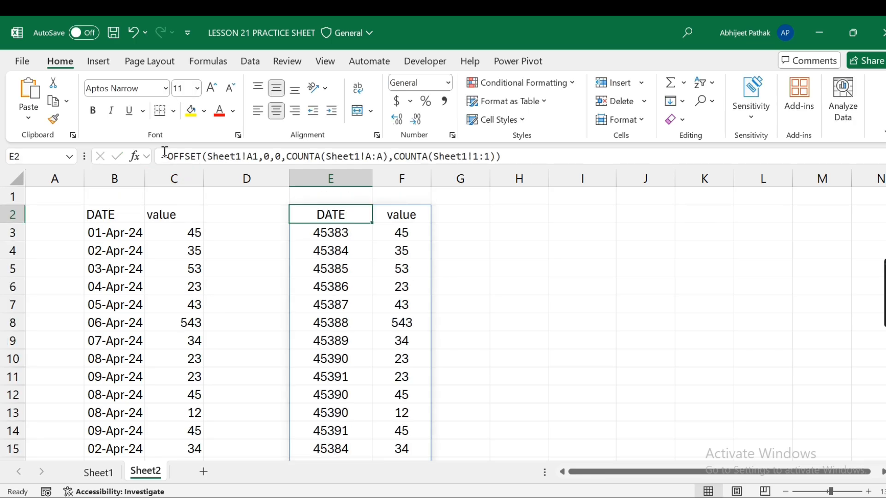
scroll(417, 265, "down", 5)
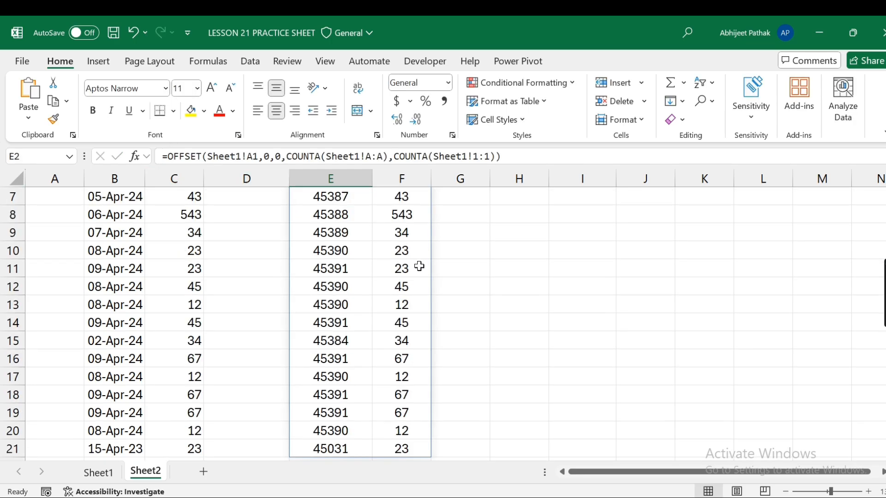
scroll(413, 277, "up", 5)
Prefix the OFFSET expression in E2 with the text "Total" joined by & to a "," separator.
left_click(170, 157)
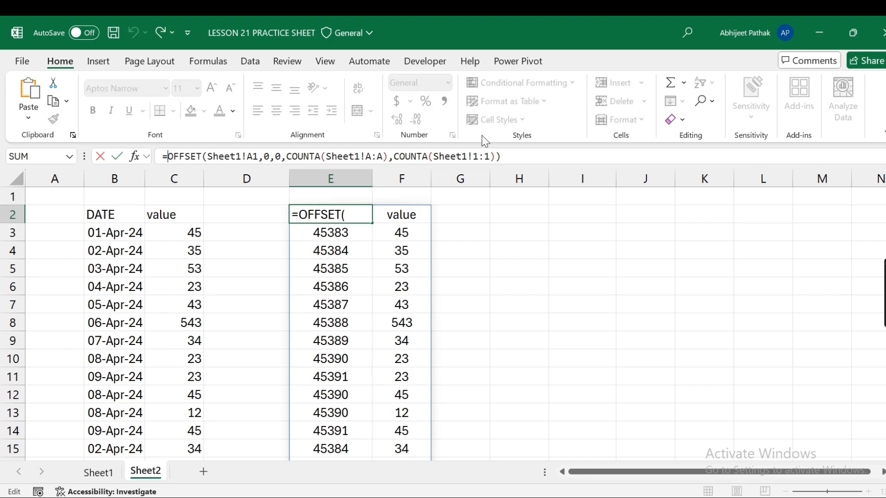
type("T")
key("BackSpace")
type("\"Tot")
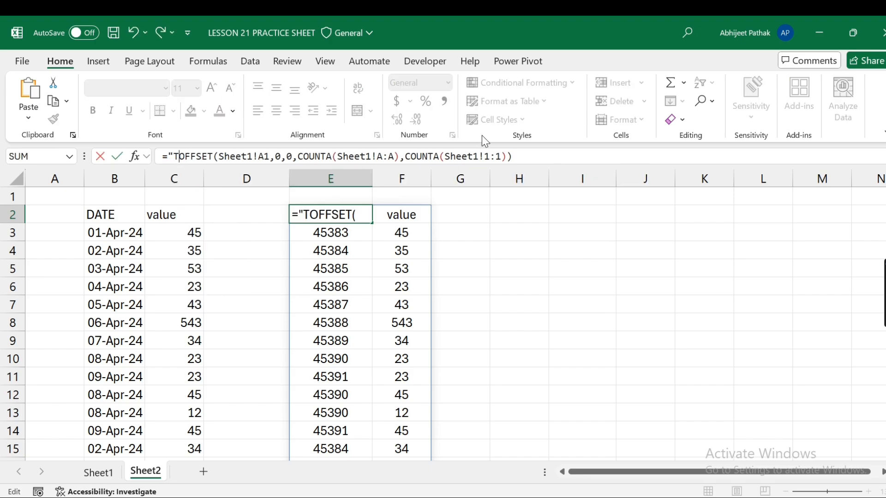
type("al\",")
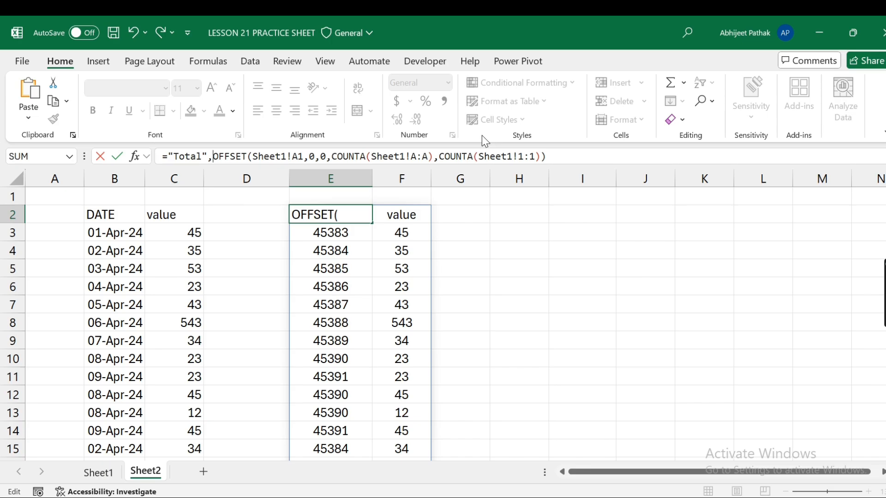
key("BackSpace")
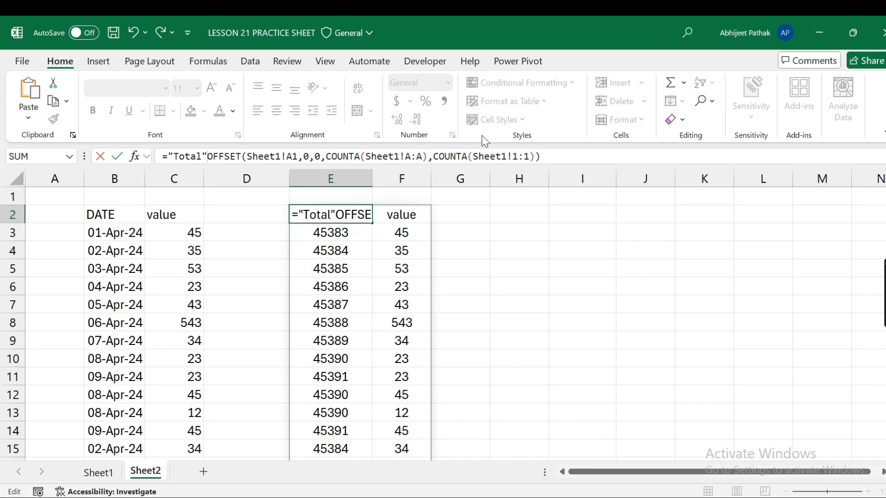
type("&\"")
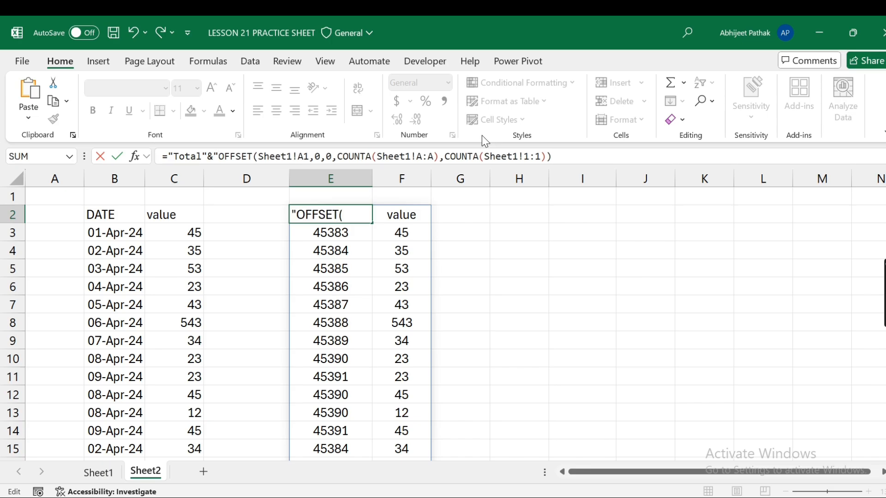
type(",\"")
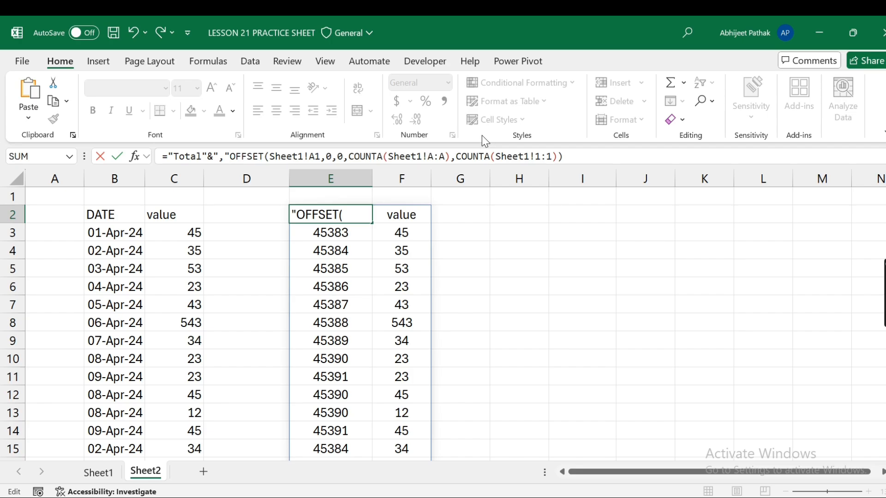
Join on a CHOOSECOLS function that wraps the OFFSET expression in E2 and picks column 2.
type("&cho")
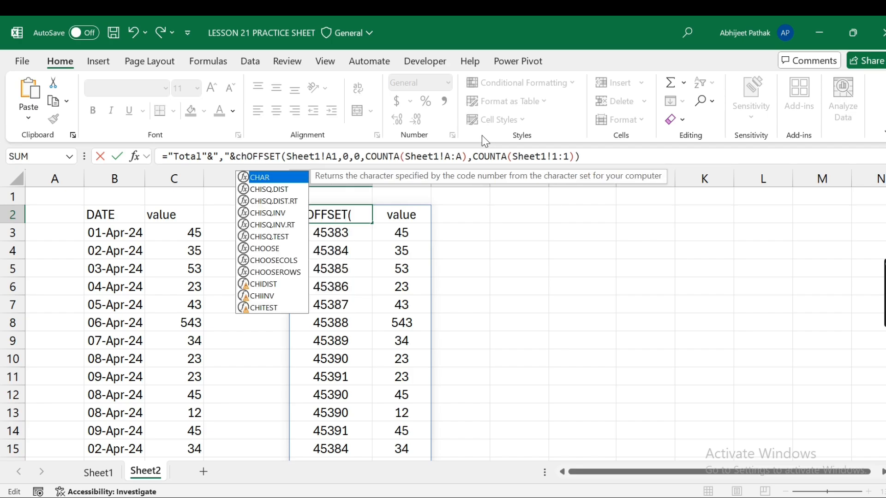
key("Down")
key("Tab")
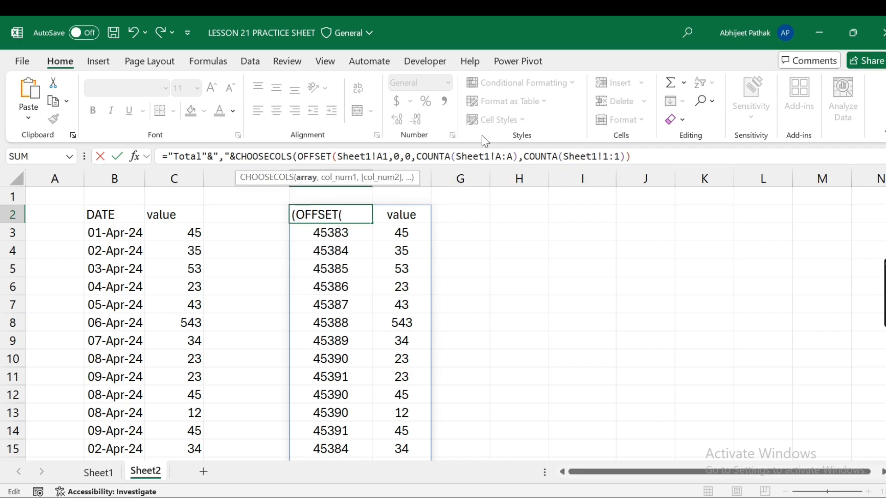
left_click(642, 158)
type(",2)")
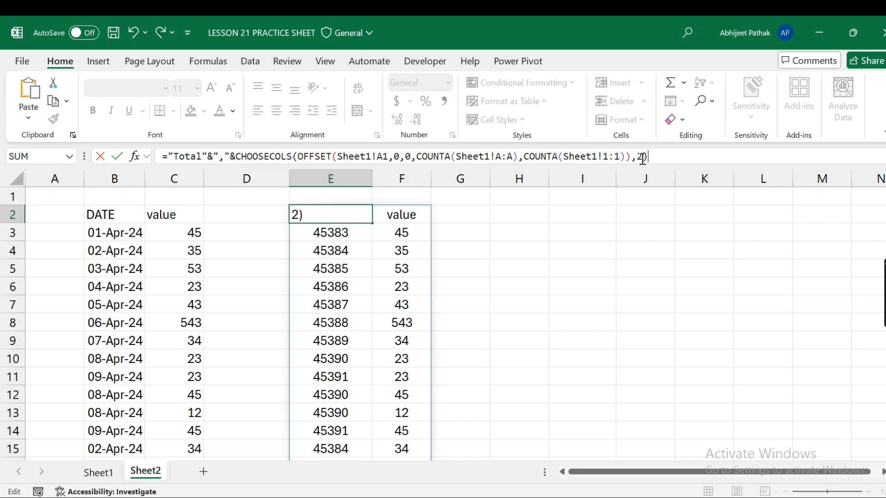
Wrap the CHOOSECOLS expression in SUM, commit the E2 formula and compare it with the data in columns B and C.
left_click(237, 156)
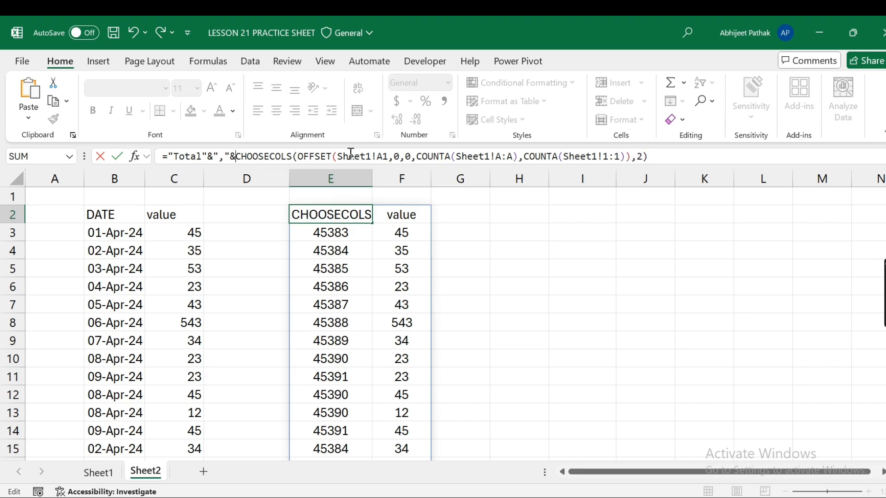
type("SUM(")
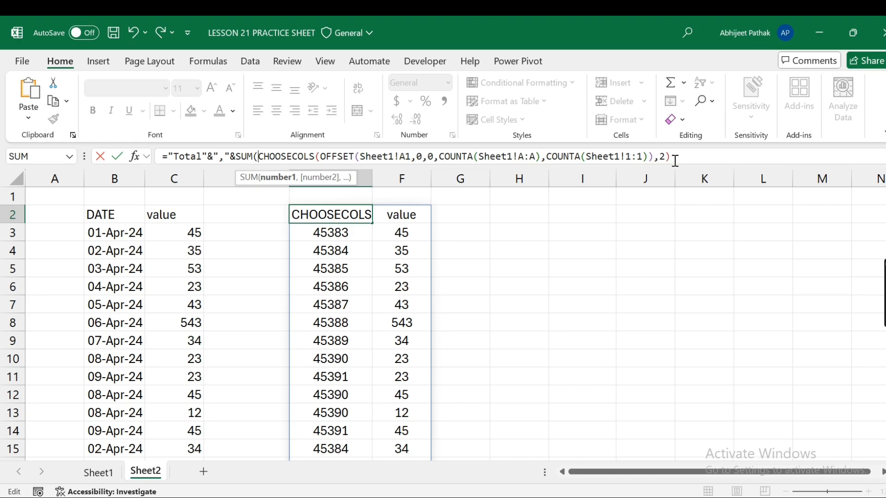
left_click(688, 156)
key("Return")
key("Up")
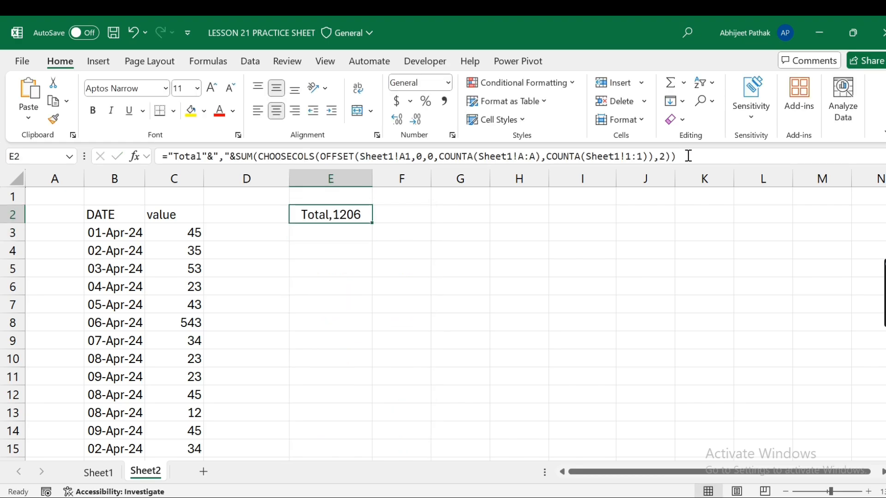
scroll(272, 272, "down", 4)
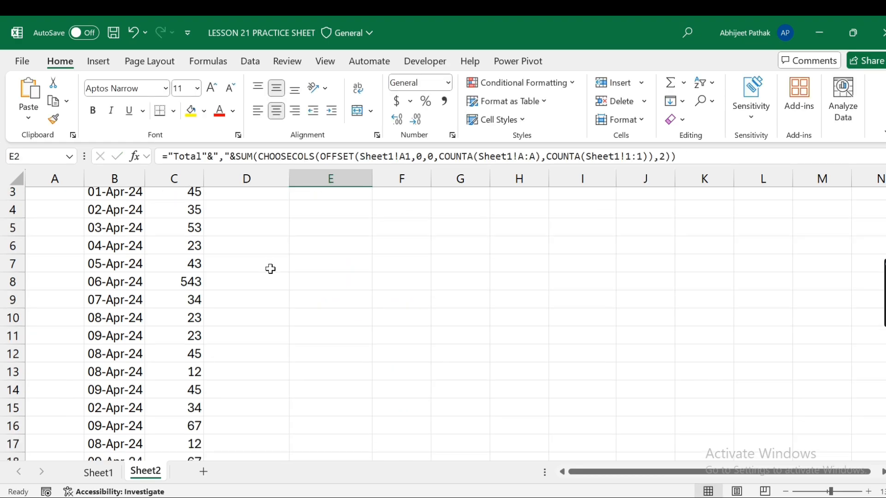
scroll(274, 281, "up", 4)
left_click(468, 213)
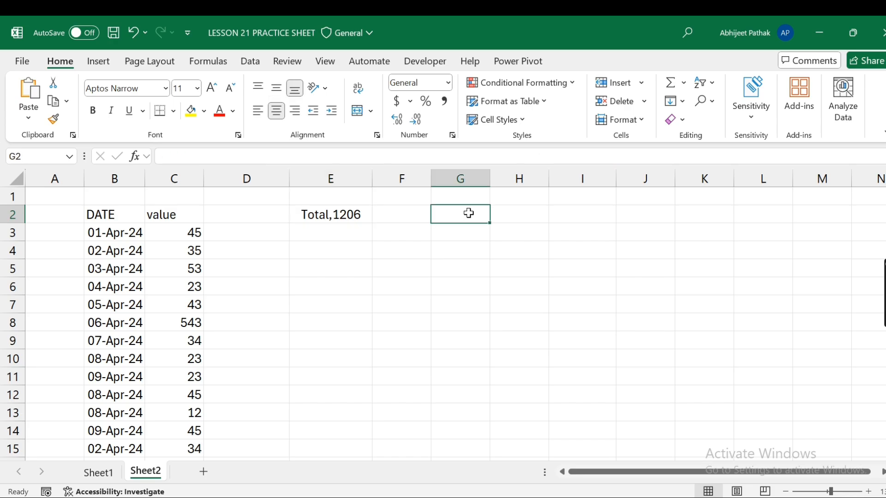
type("=vst")
key("Tab")
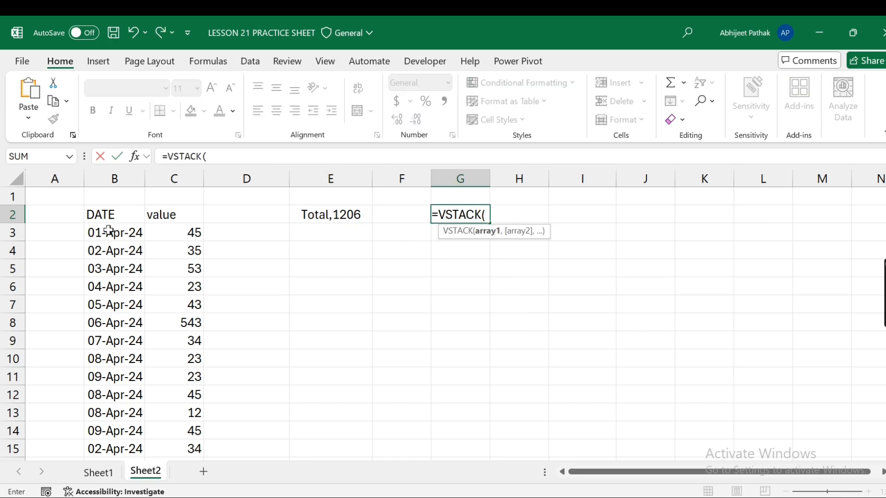
left_click(109, 215)
left_click_drag(168, 271, 182, 413)
type(",")
scroll(379, 389, "up", 3)
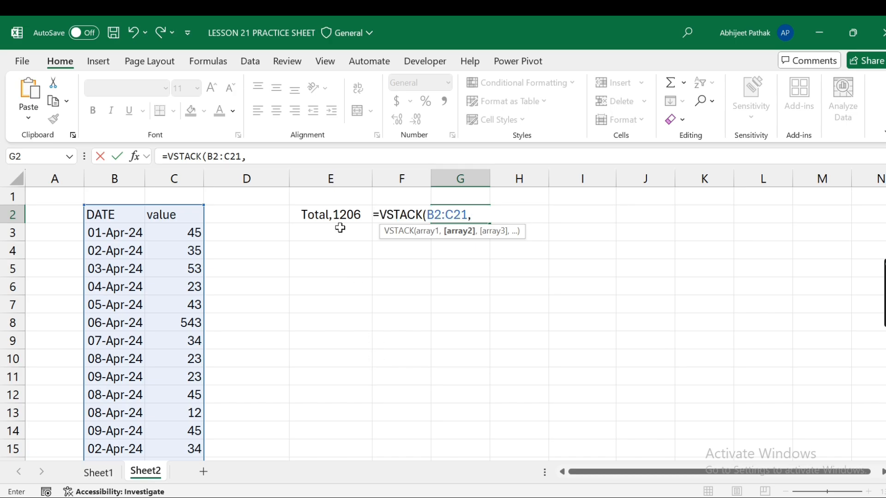
left_click(315, 216)
key("Escape")
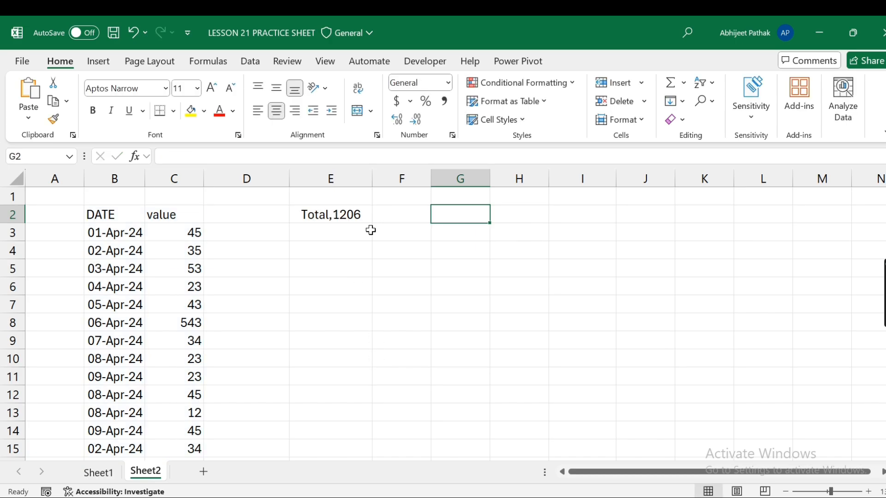
Wrap the whole E2 formula in TEXTSPLIT with "," as the column delimiter and commit it.
left_click(332, 214)
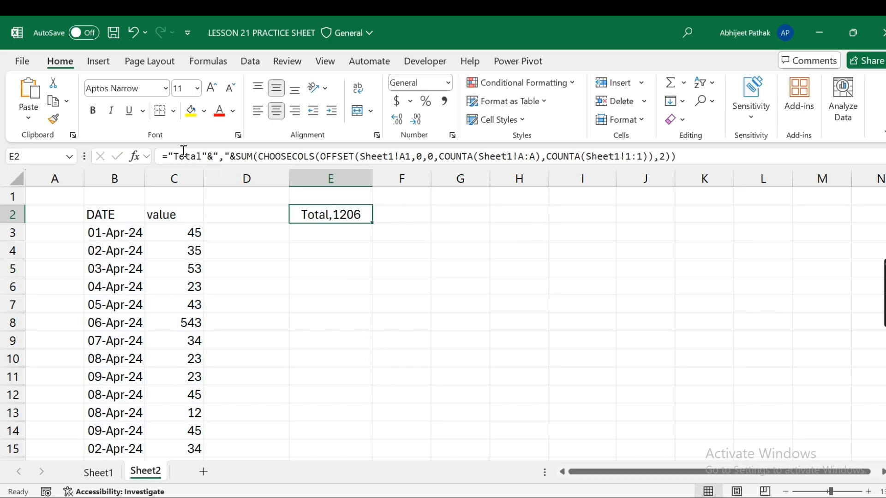
left_click(168, 157)
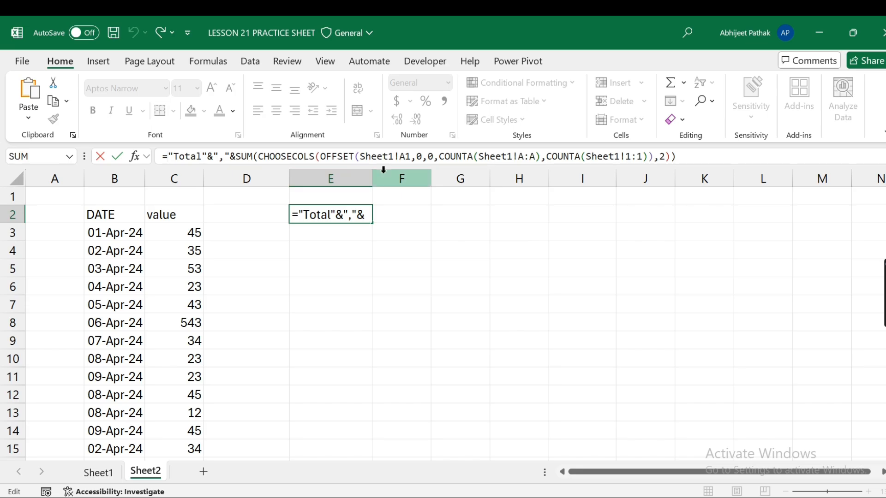
type("texts")
key("Tab")
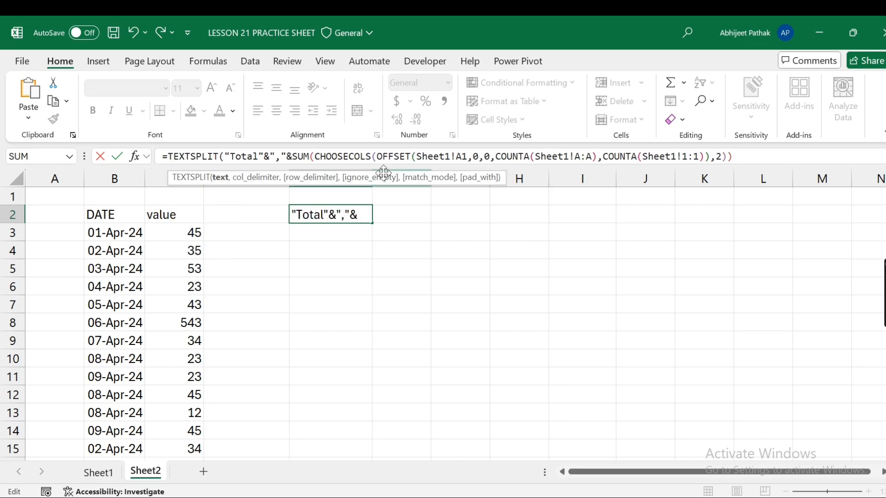
left_click(737, 156)
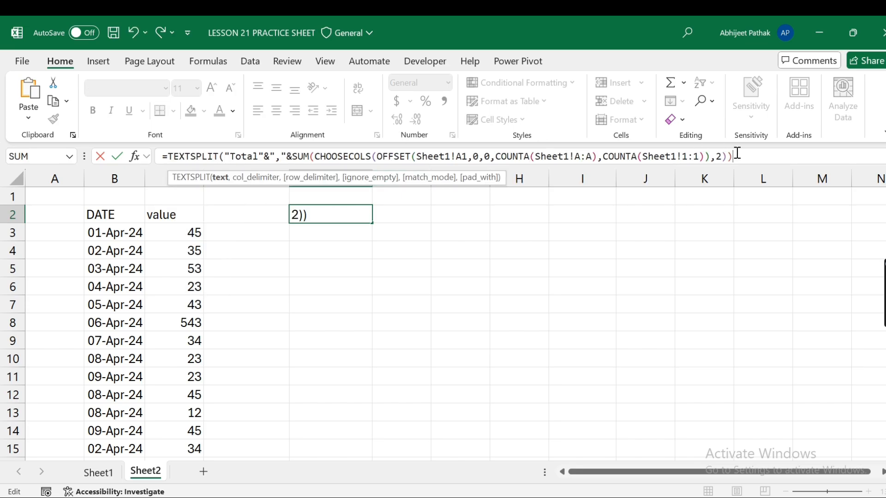
type(",\")")
key("ctrl+Return")
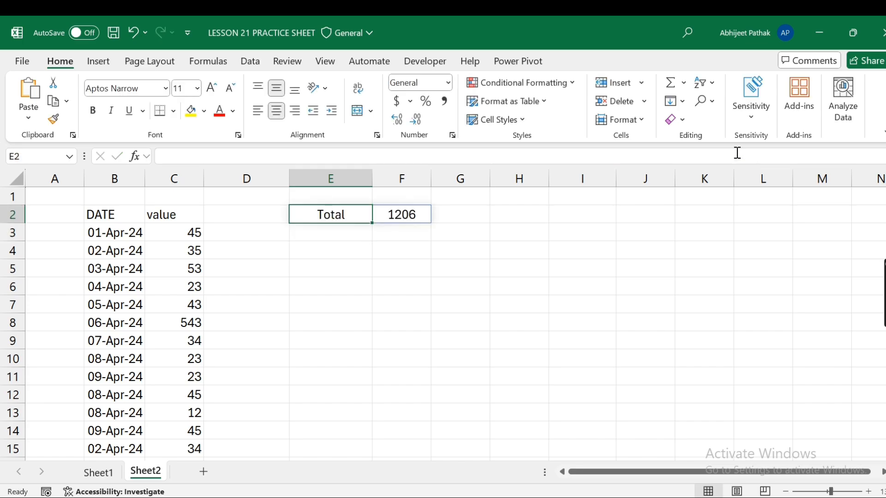
left_click_drag(167, 156, 804, 155)
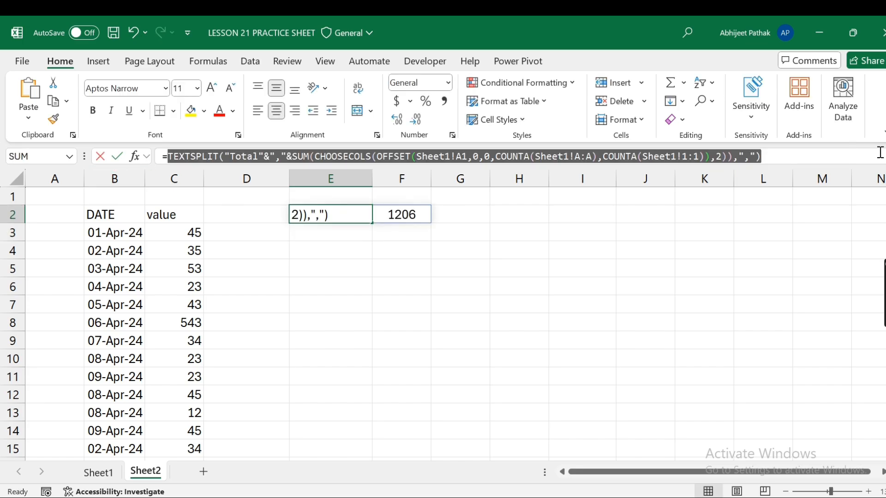
key("Escape")
Enter =VSTACK(B2:C21,E2#) in E4 to stack the data above the total row, and review the spilled result.
left_click(353, 254)
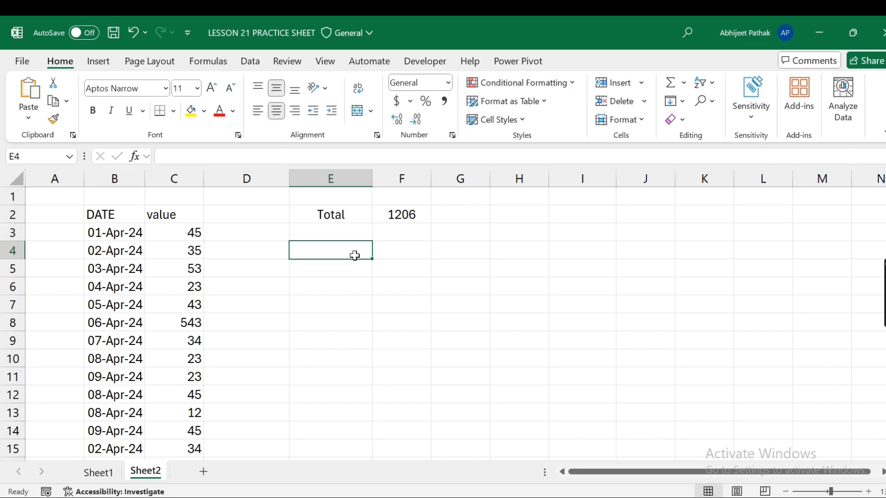
type("=vst")
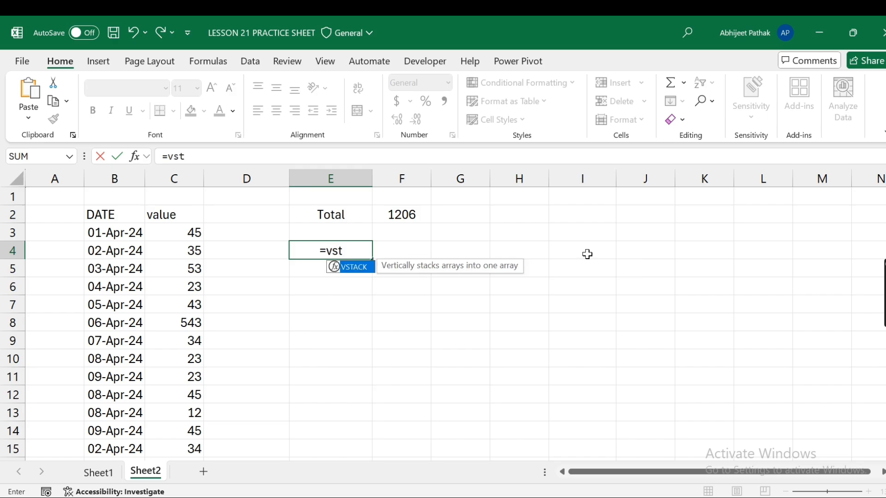
key("Tab")
left_click_drag(106, 210, 190, 418)
type(",")
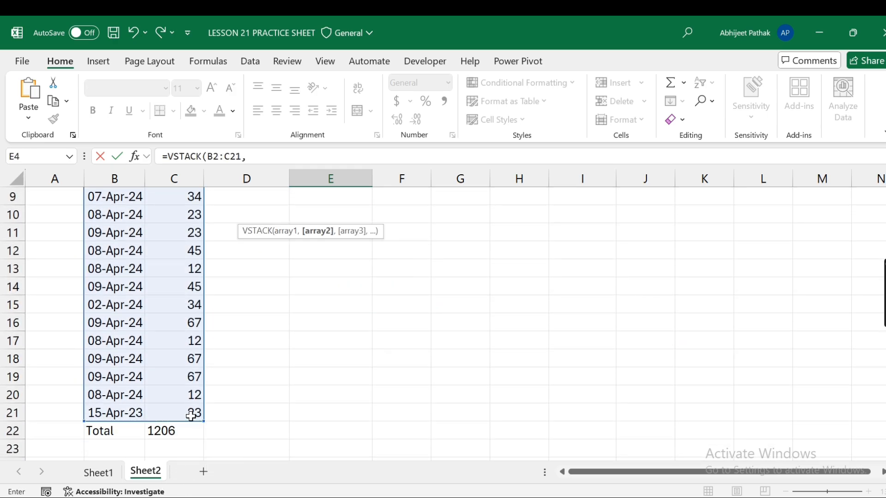
scroll(296, 323, "up", 3)
left_click(352, 213)
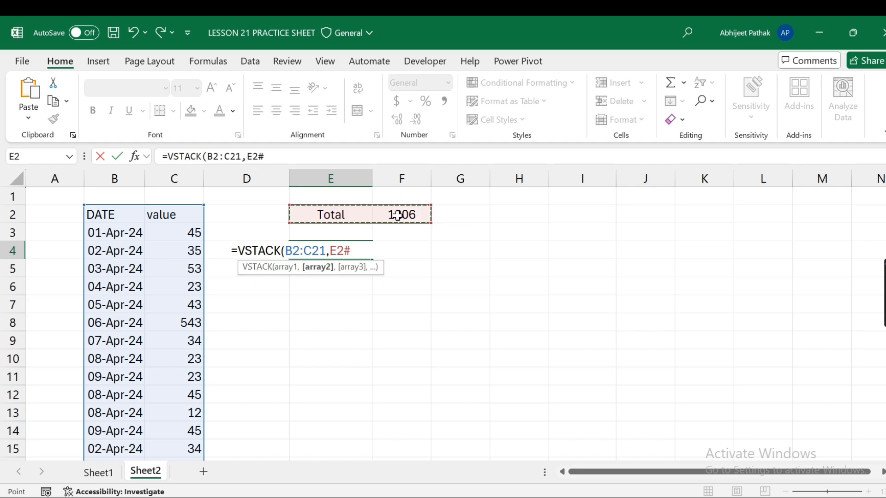
type(")")
key("Return")
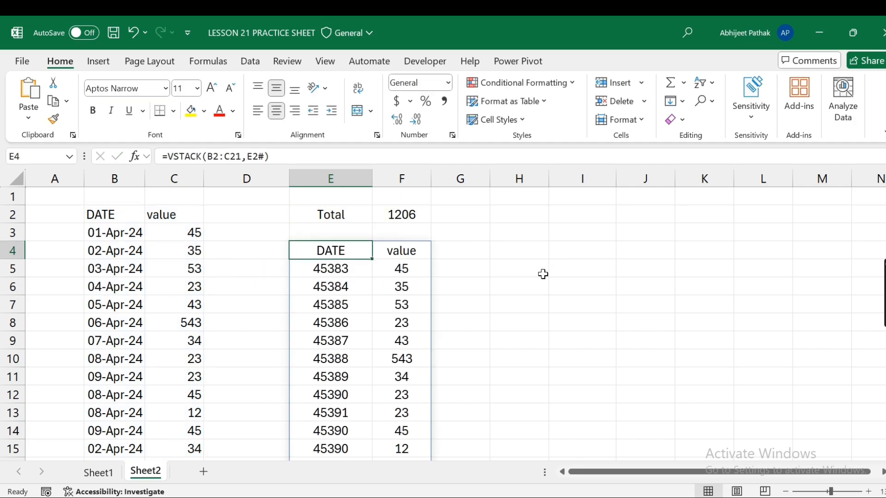
scroll(313, 348, "down", 5)
scroll(344, 342, "up", 5)
Delete the demonstration columns E and F, and select B2 to show the LET formula.
left_click_drag(341, 178, 400, 179)
right_click(399, 180)
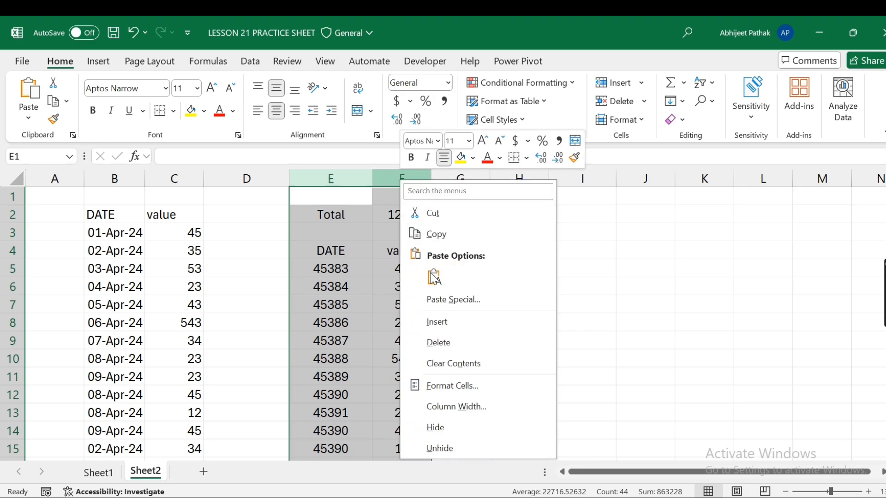
left_click(431, 340)
left_click(109, 220)
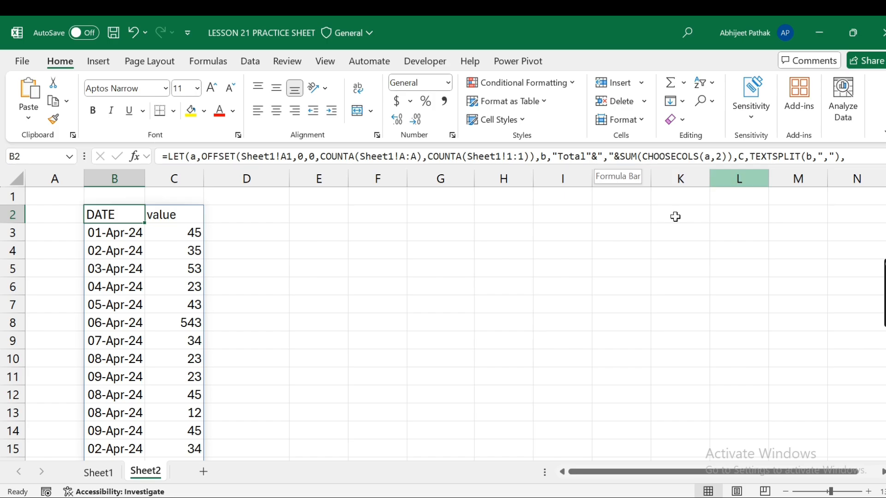
Switch to Google Chrome and open lmech.courses.store in a new tab.
mouse_move(466, 495)
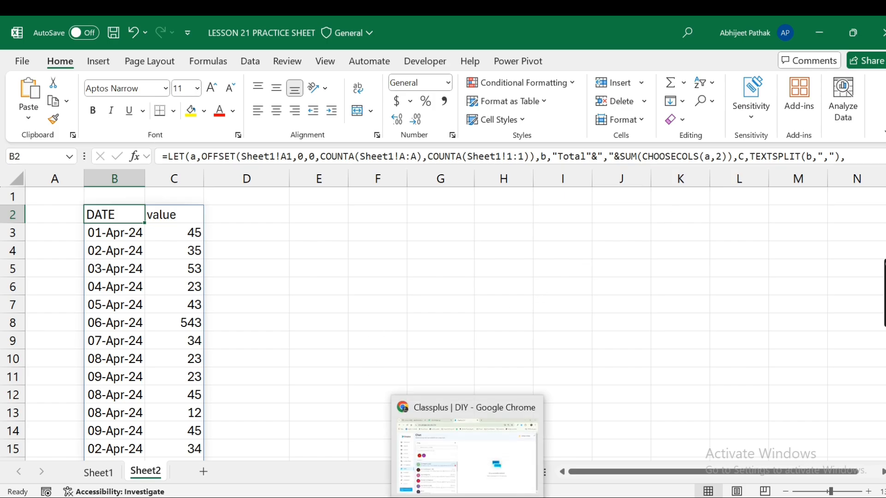
mouse_move(463, 477)
left_click(458, 449)
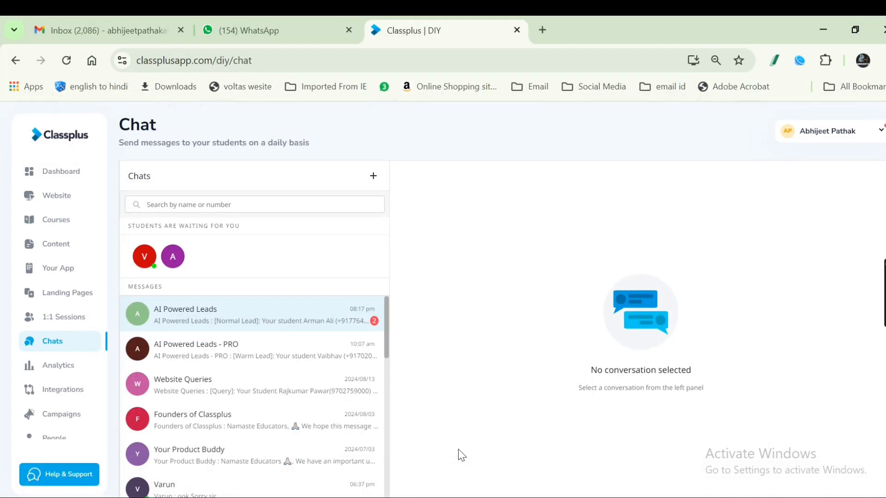
left_click(542, 29)
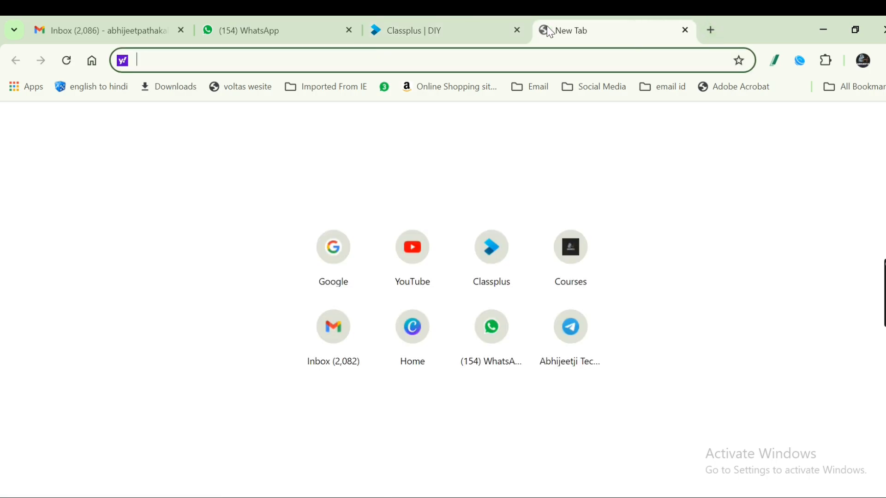
type("l")
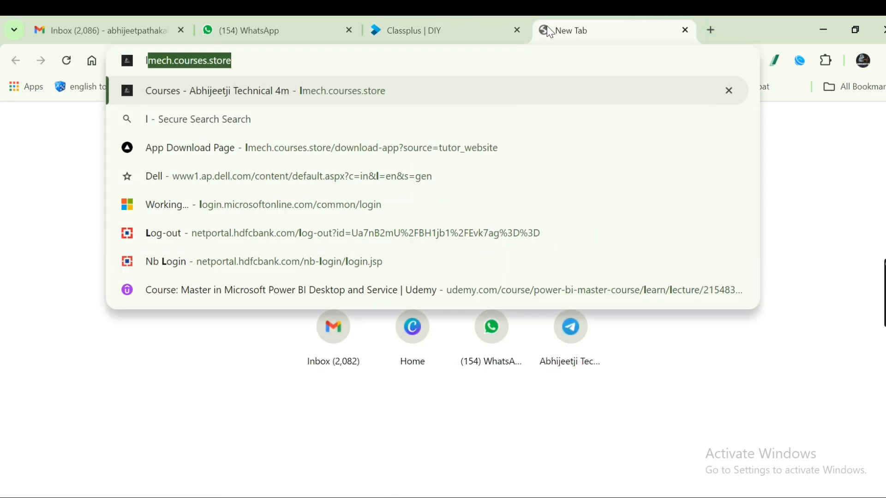
key("Return")
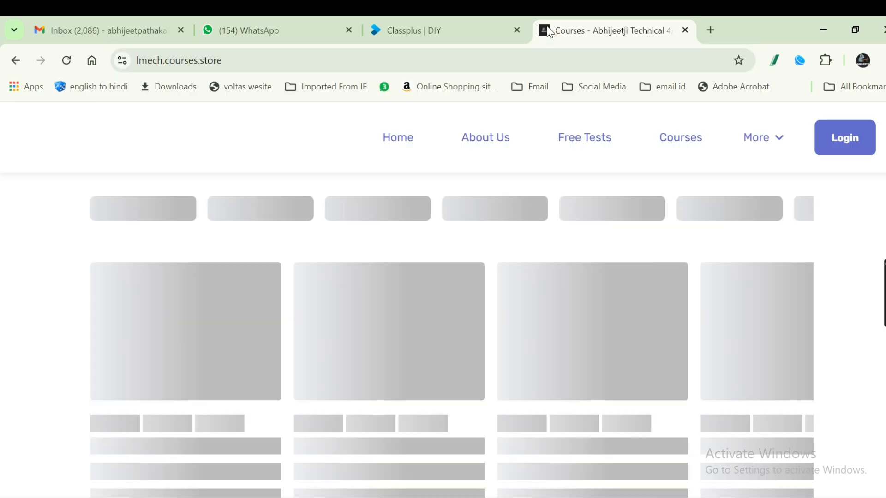
Browse the Popular courses on the site, advancing the carousel to further courses.
scroll(444, 253, "down", 4)
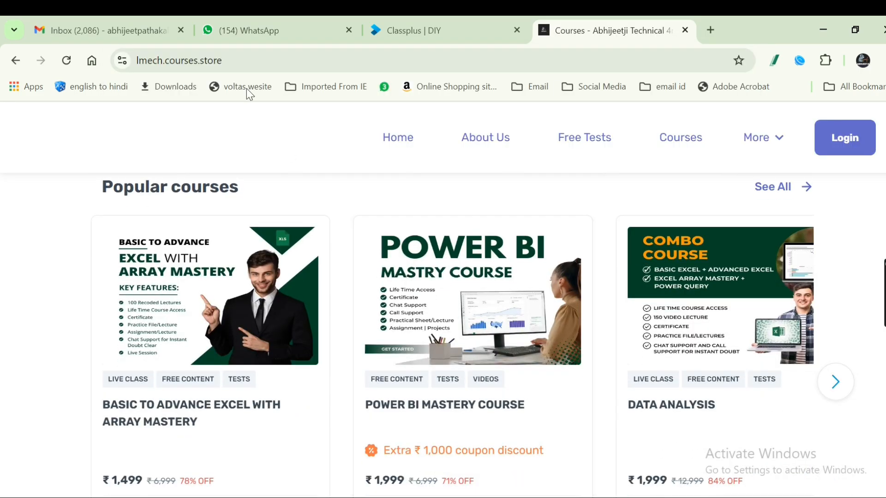
scroll(234, 321, "up", 1)
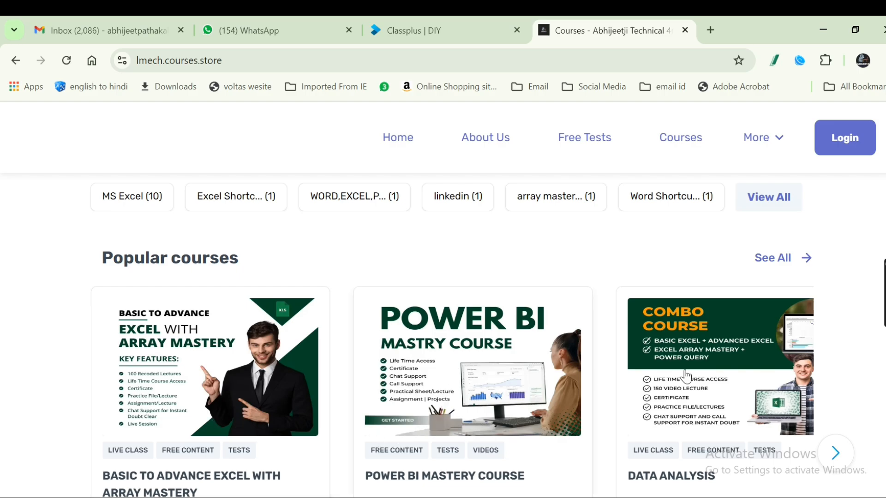
left_click(837, 451)
left_click(836, 450)
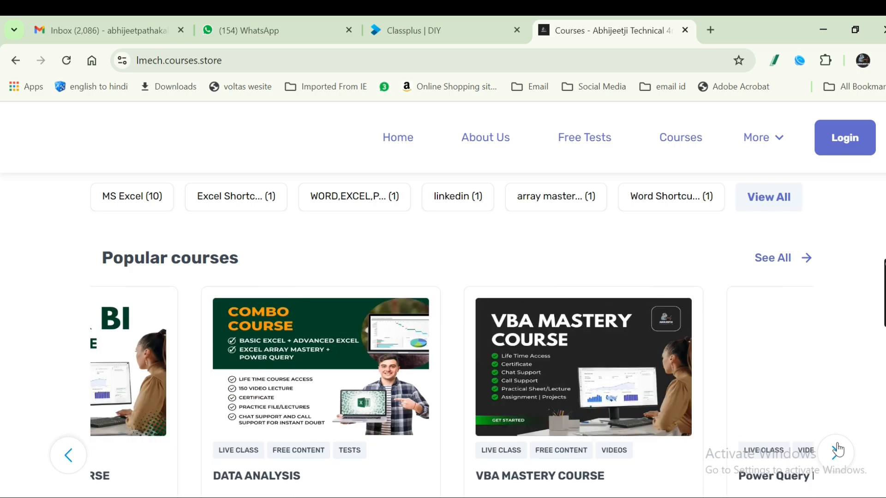